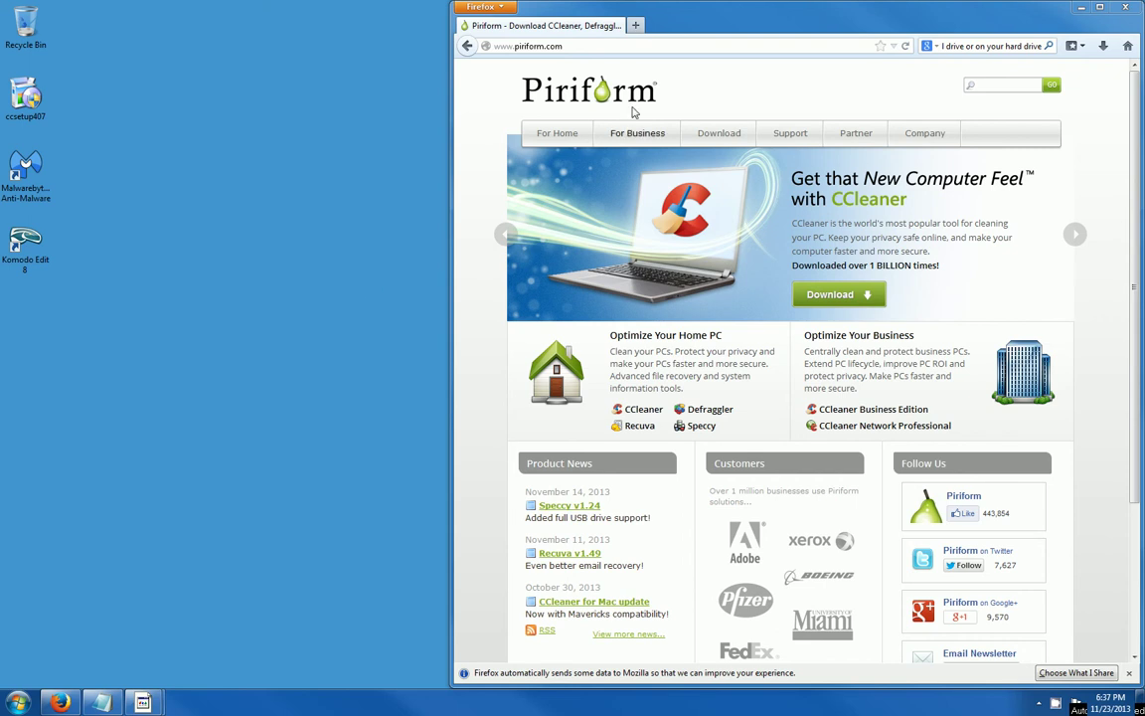
Download the free edition of CCleaner from piriform.com and save the ccsetup407.exe installer.
left_click_drag(593, 46, 445, 48)
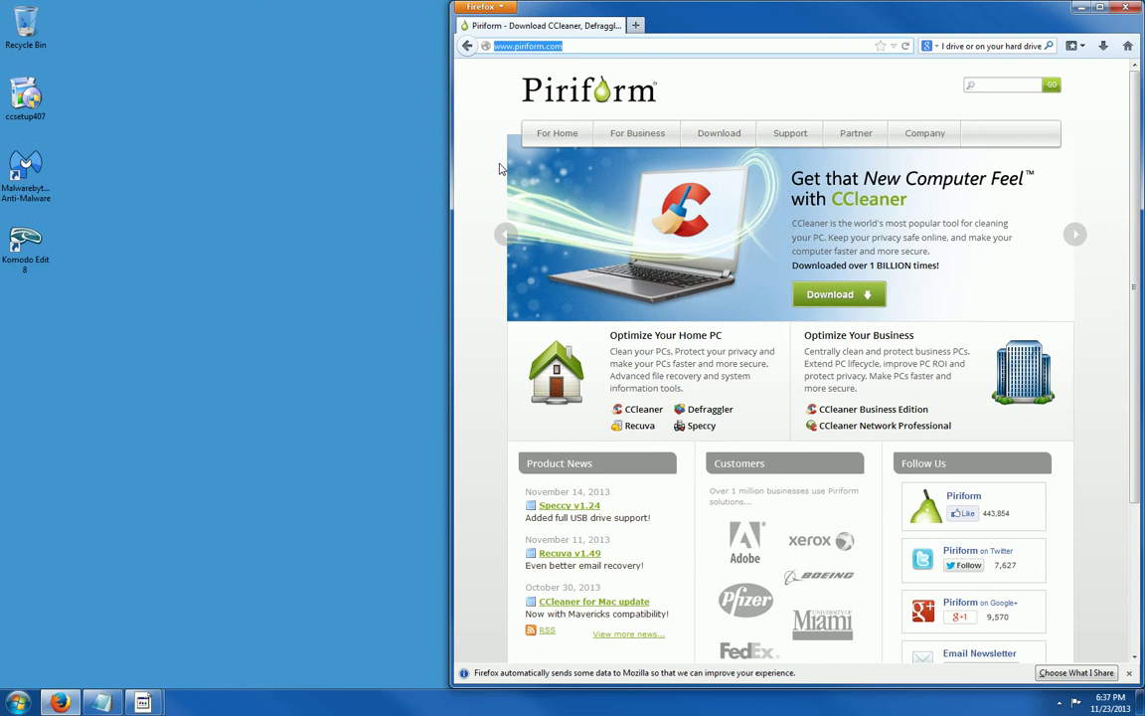
left_click(500, 169)
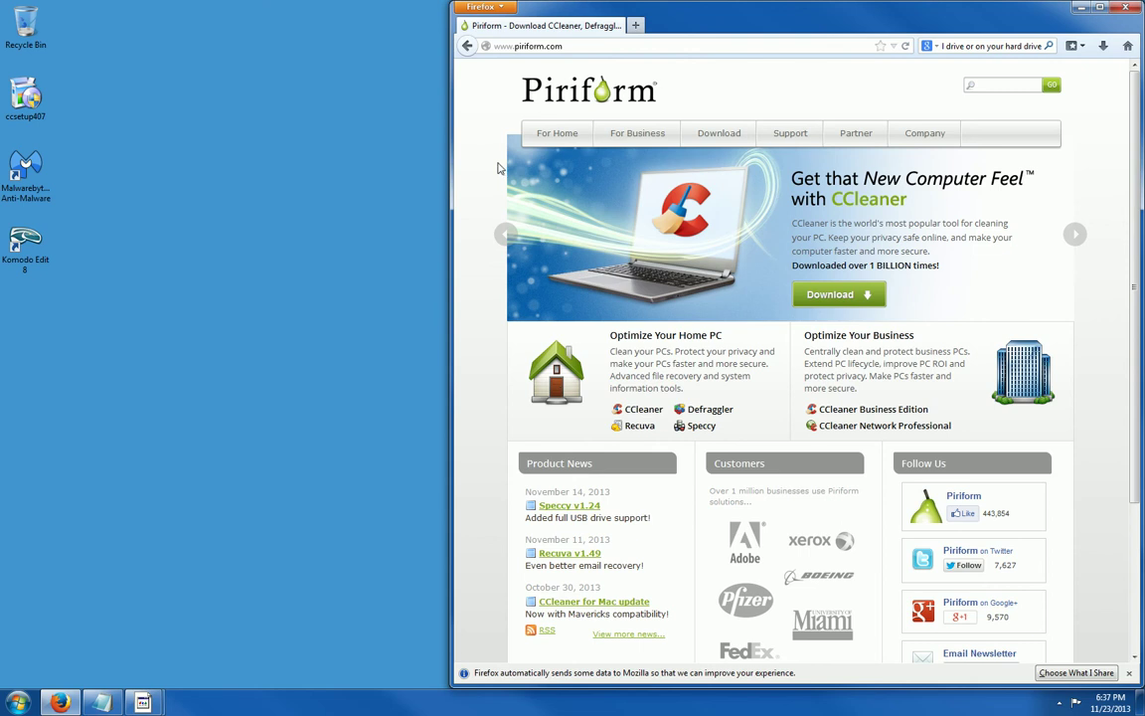
left_click(833, 296)
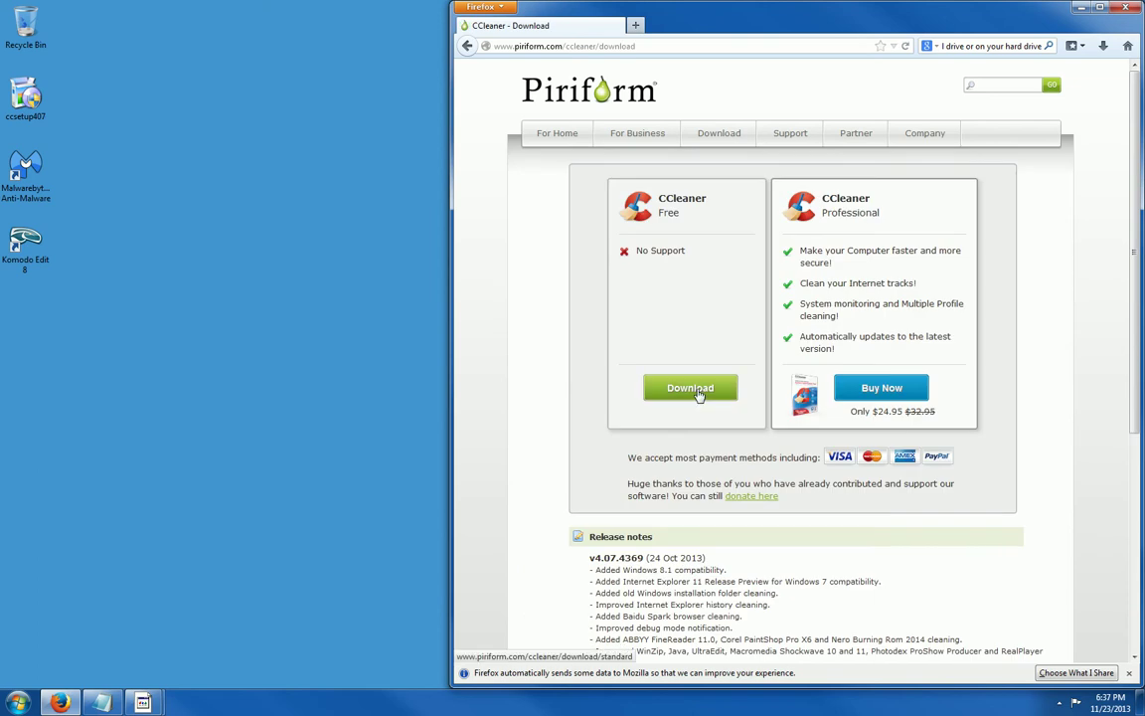
left_click(700, 394)
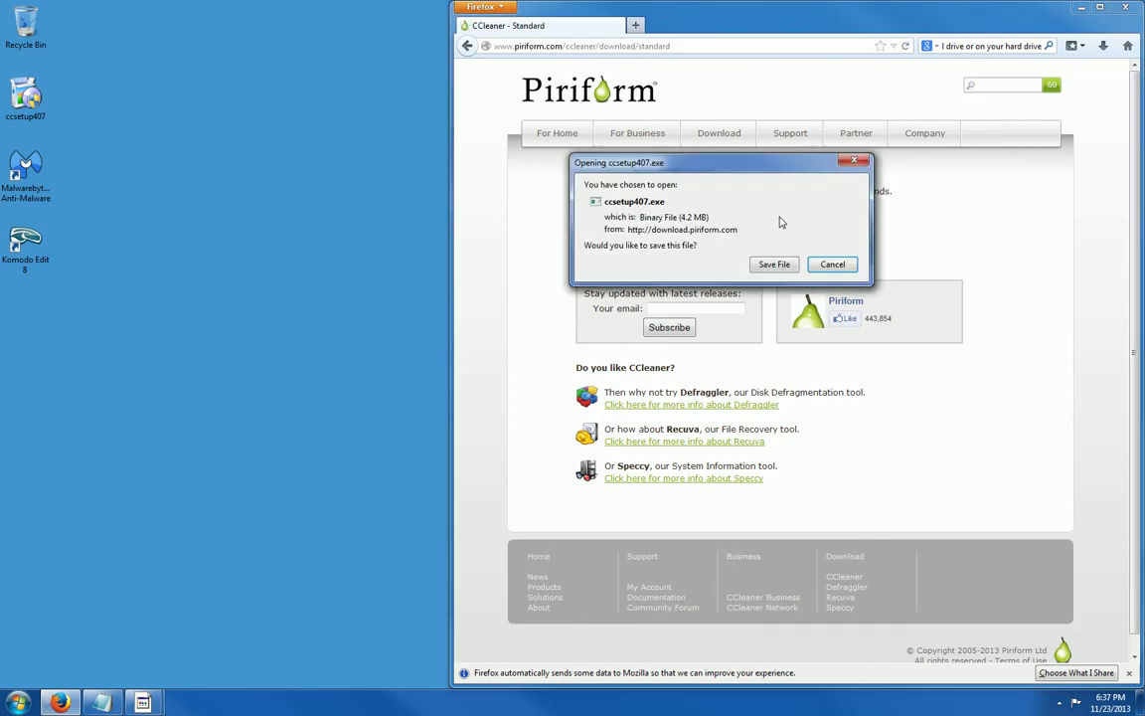
left_click_drag(793, 161, 767, 106)
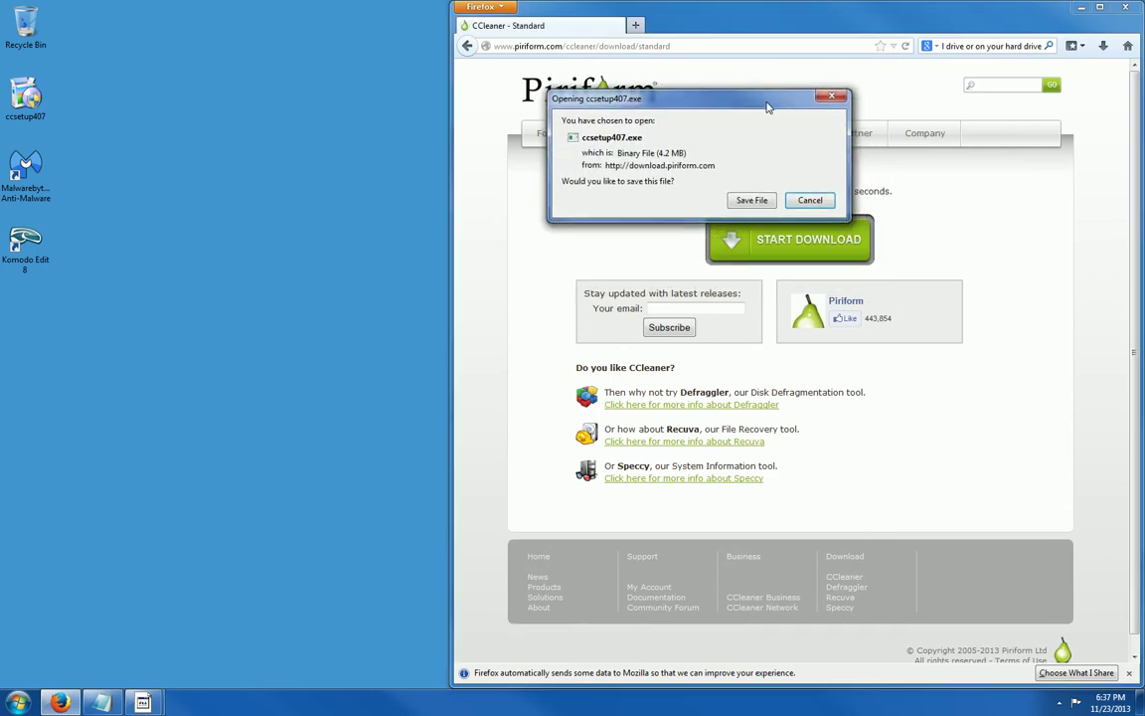
left_click(752, 203)
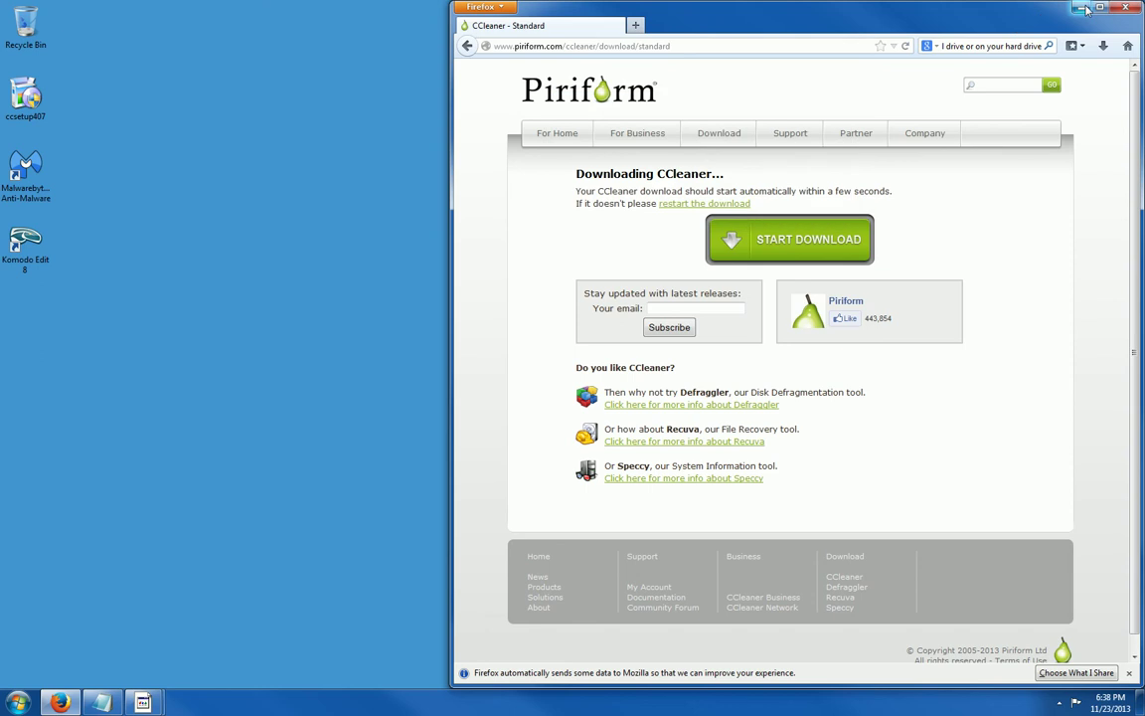
Minimize the browser and launch the ccsetup407 installer from the desktop.
left_click(1082, 8)
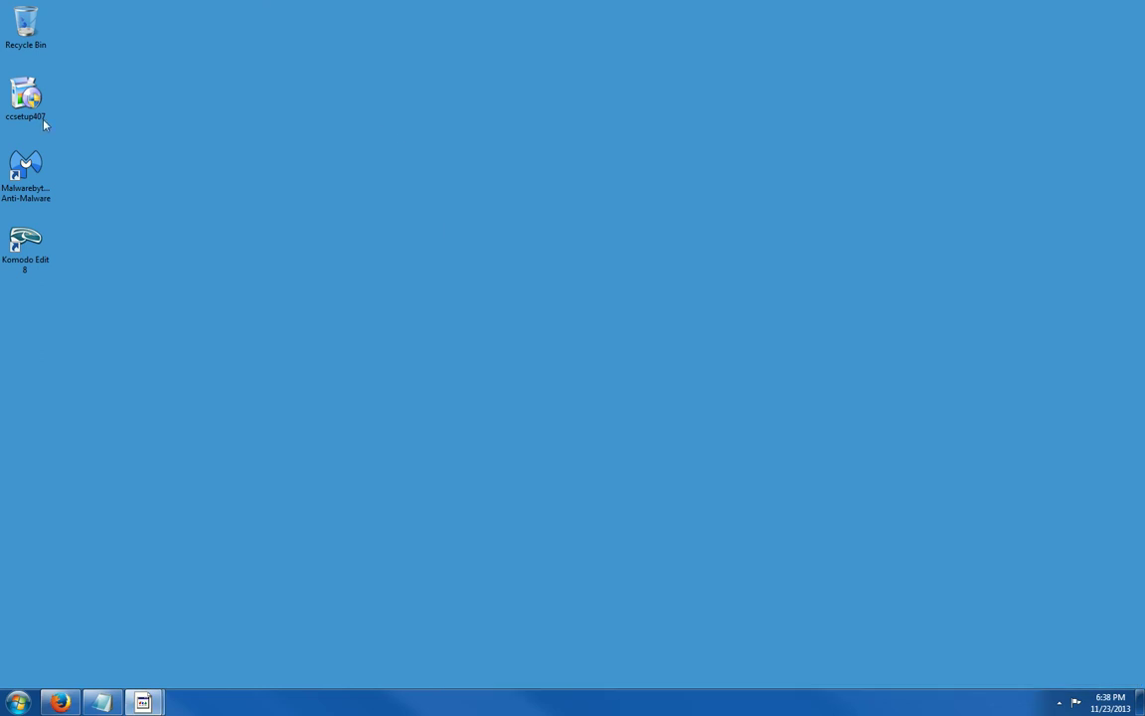
double_click(28, 101)
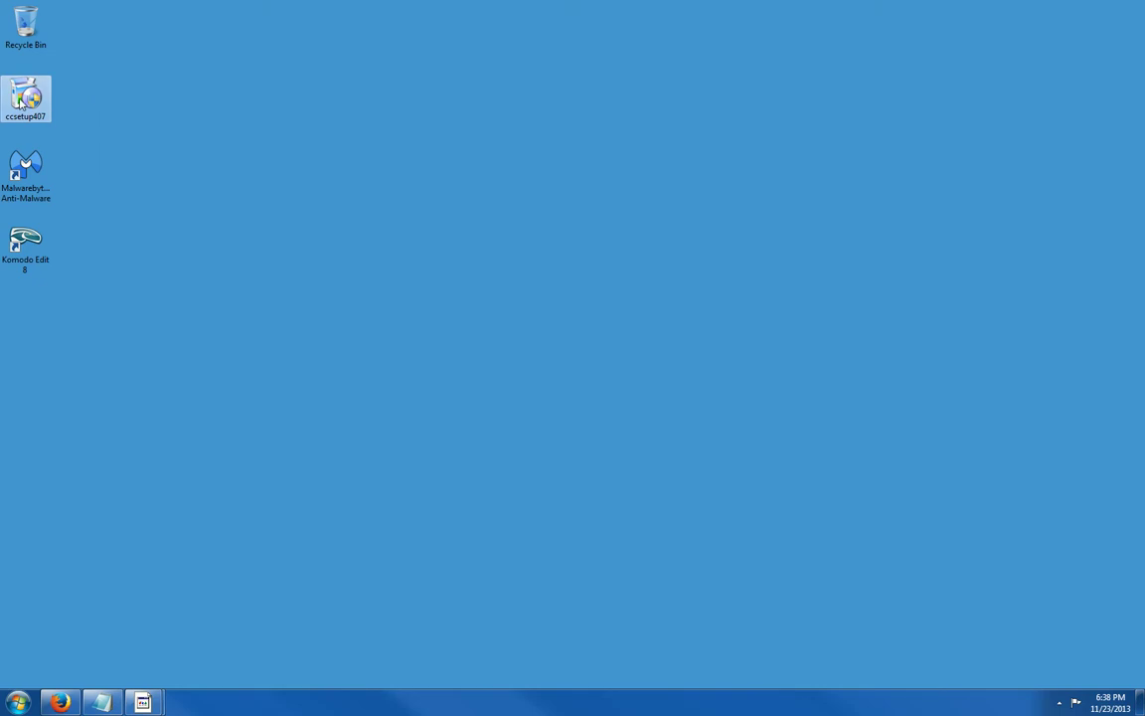
left_click(115, 185)
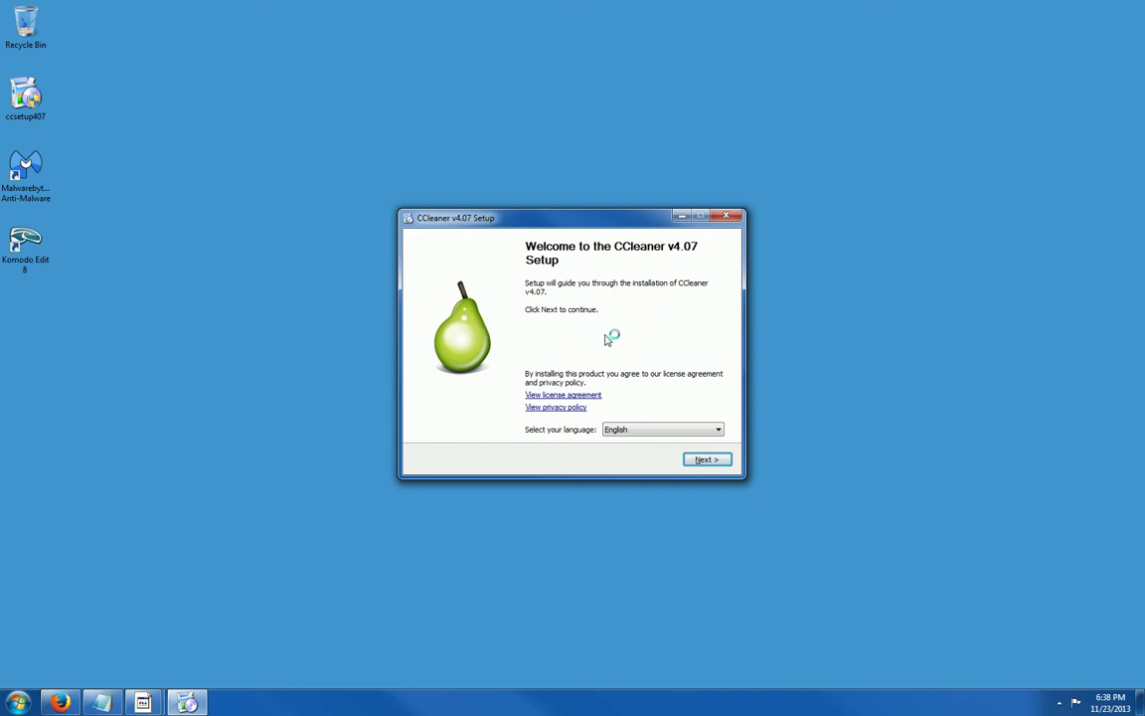
Install CCleaner v4.07 with automatic update checks turned off, allowing the installer's action in the ZoneAlarm alert.
left_click(705, 460)
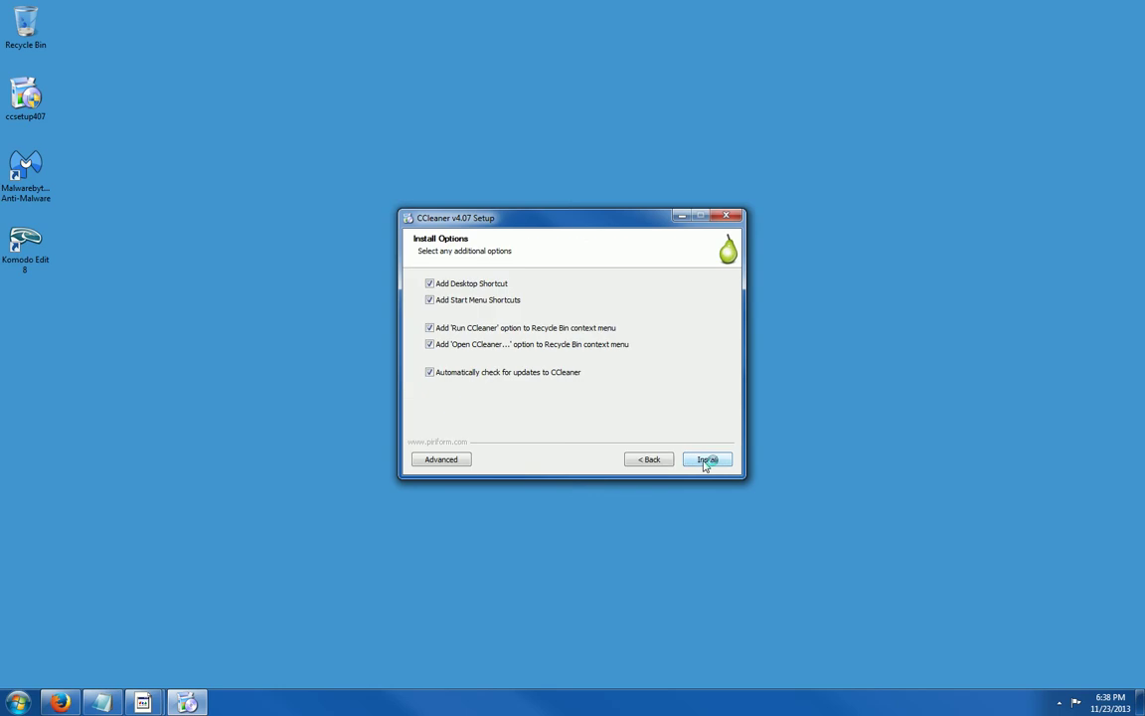
left_click(431, 372)
left_click(715, 459)
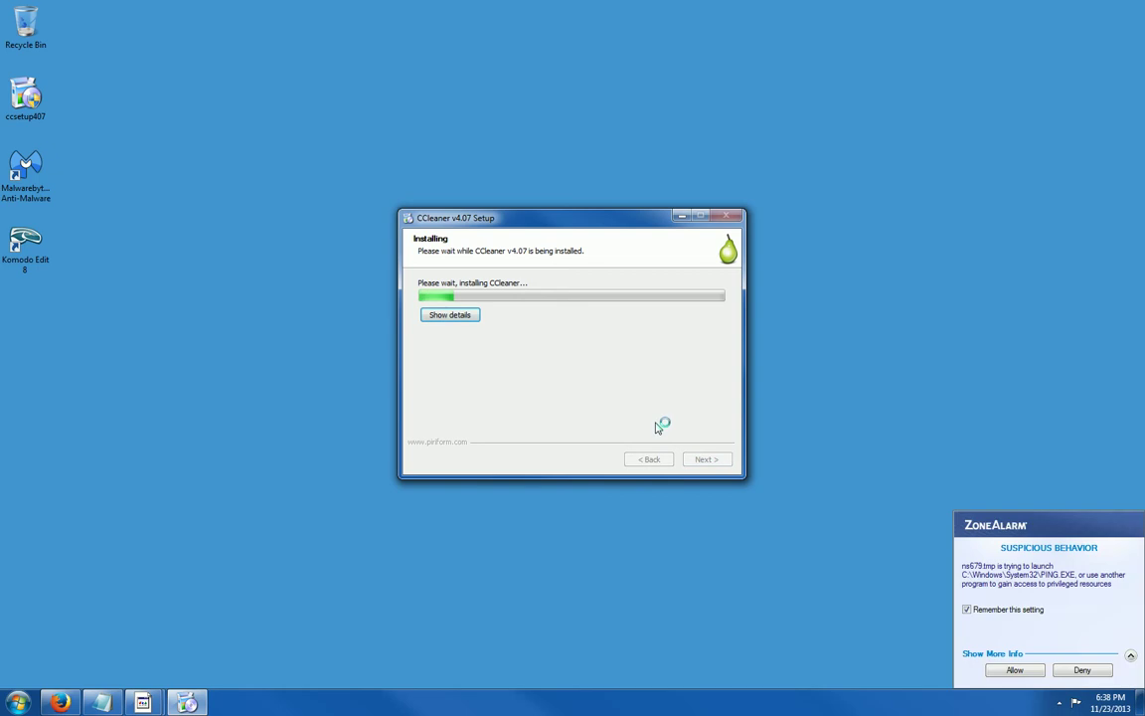
left_click(1017, 673)
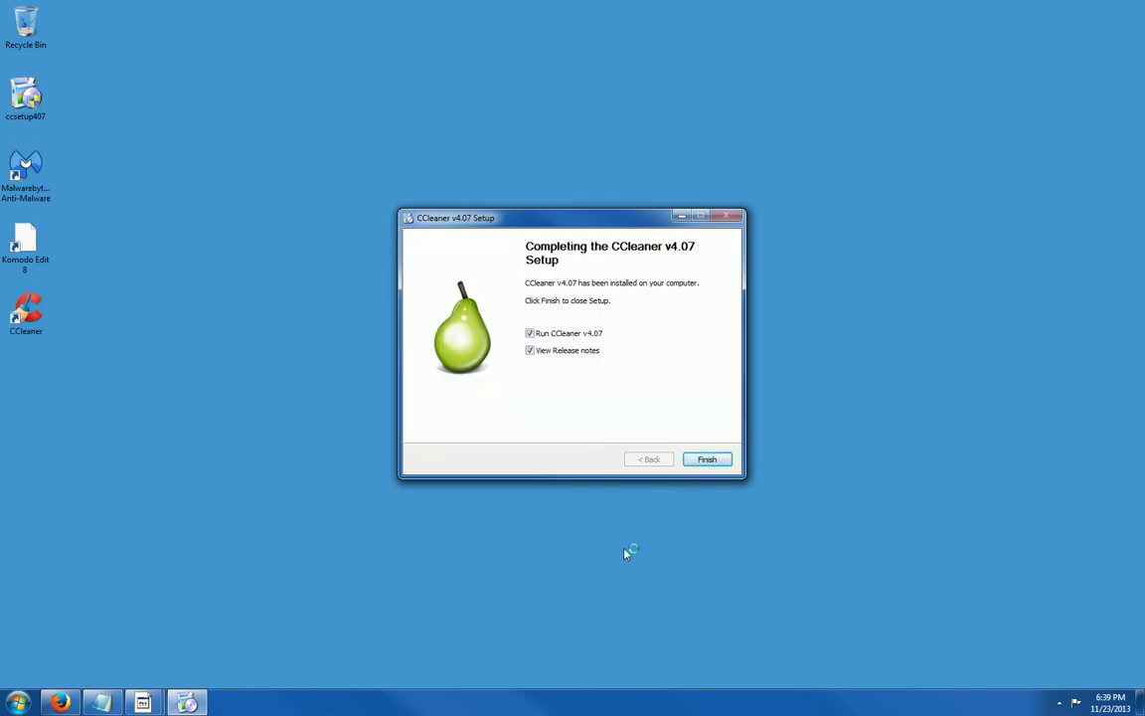
Finish the setup without viewing the release notes, run CCleaner, and accept the recommended intelligent cookie scan.
left_click(530, 353)
left_click(705, 461)
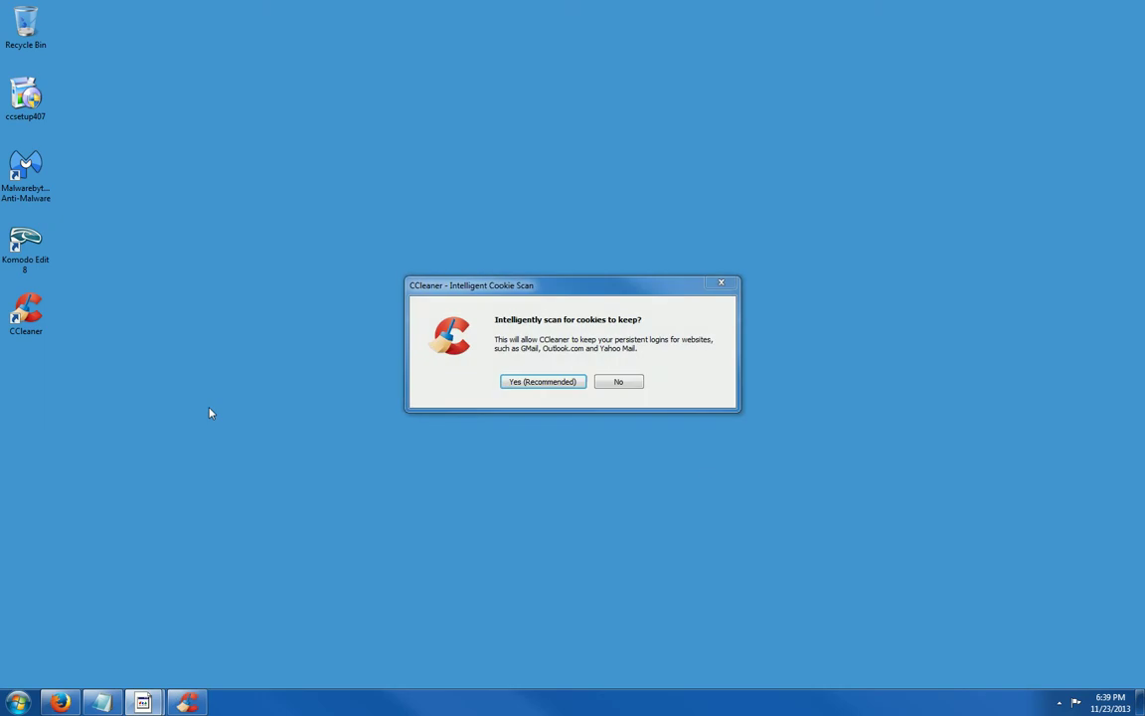
left_click(550, 386)
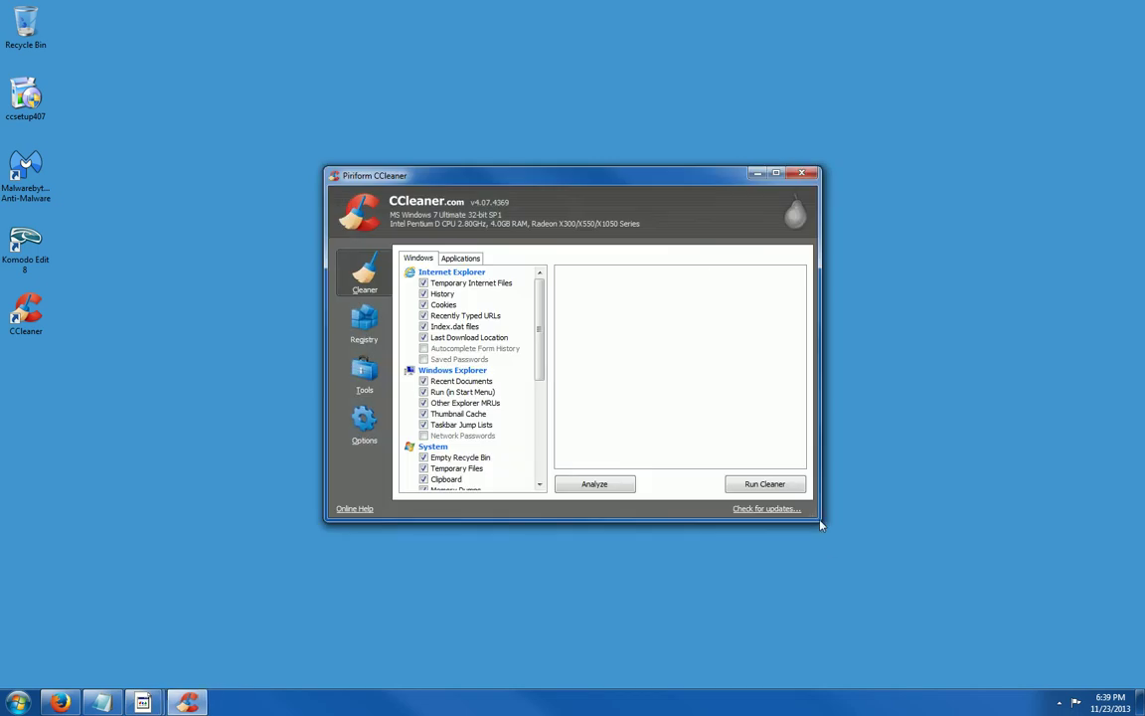
Enlarge and reposition the CCleaner window, and exclude Internet Explorer's Cookies and Recently Typed URLs from cleaning.
left_click_drag(821, 524, 1013, 653)
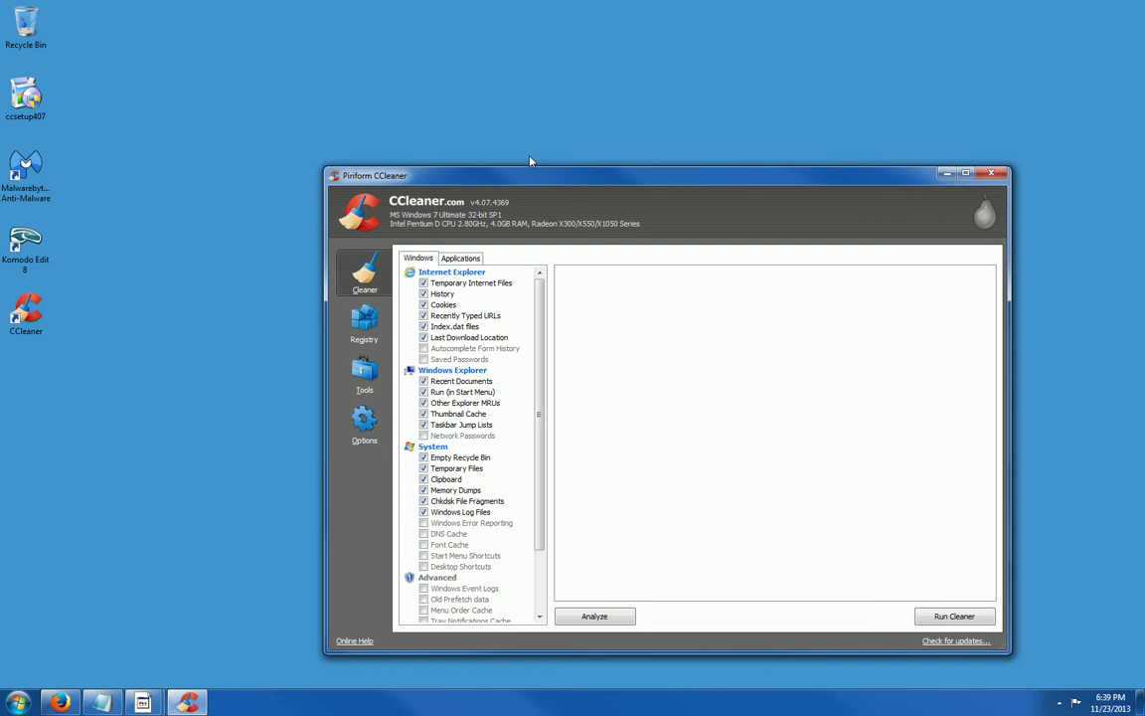
left_click_drag(573, 182, 456, 60)
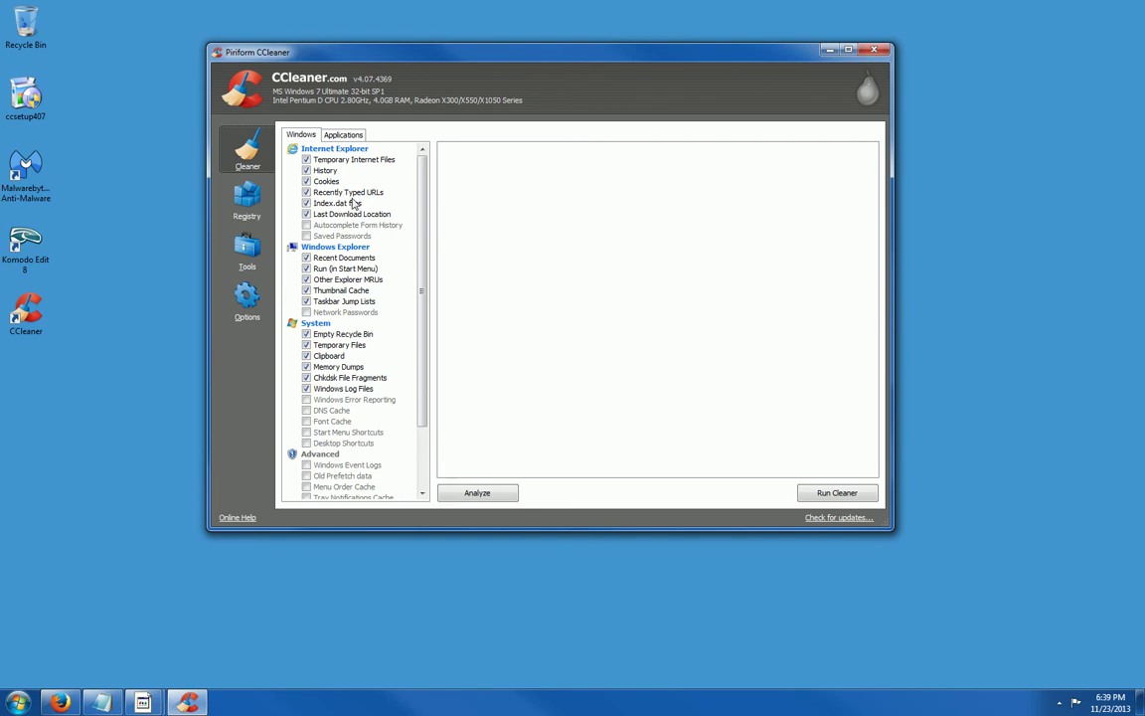
left_click(306, 182)
left_click(306, 194)
left_click(306, 193)
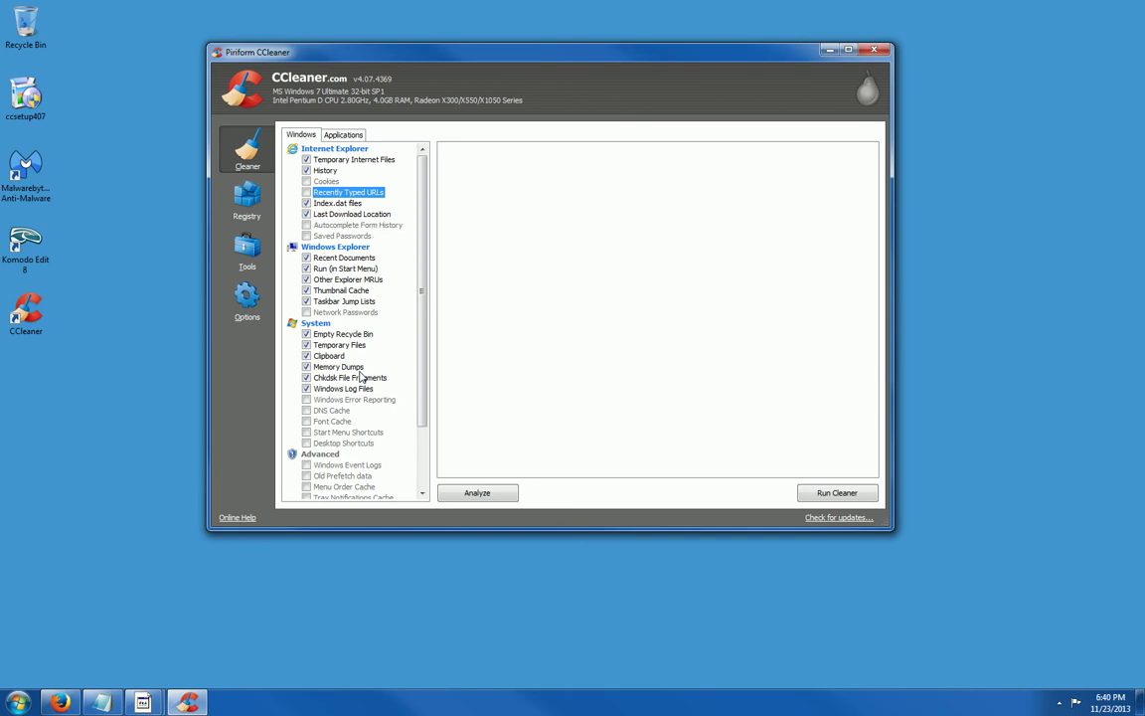
Look through the registry cleaner options and the Uninstall and Startup program lists.
left_click(251, 204)
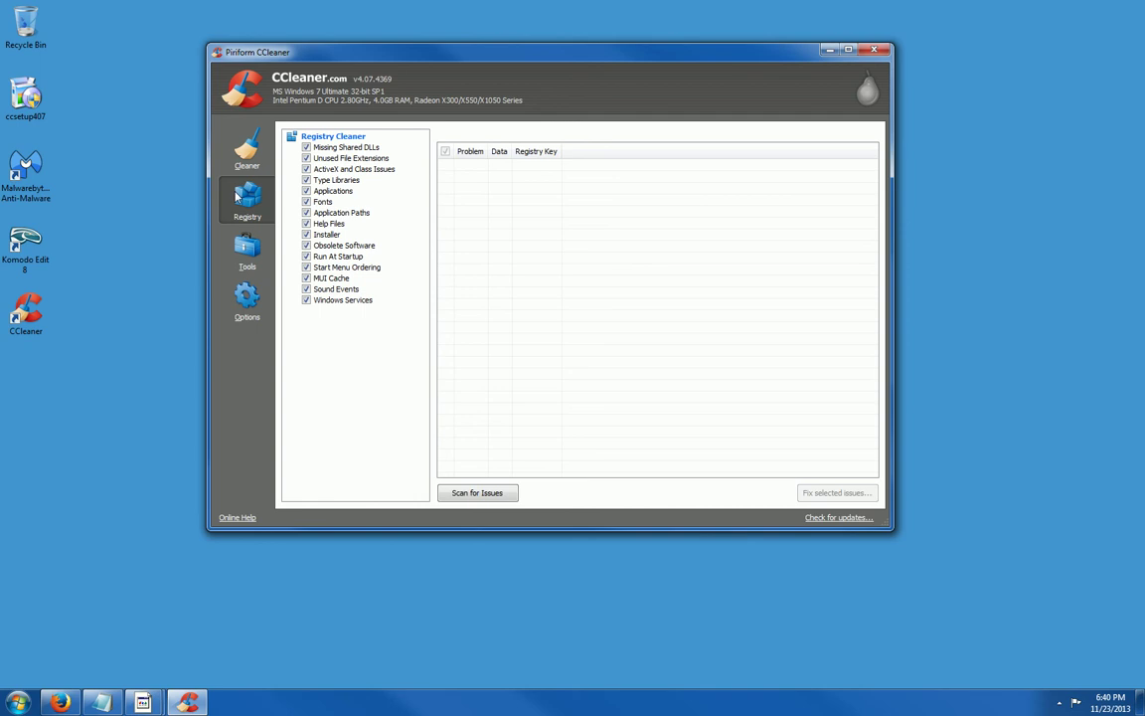
left_click(247, 249)
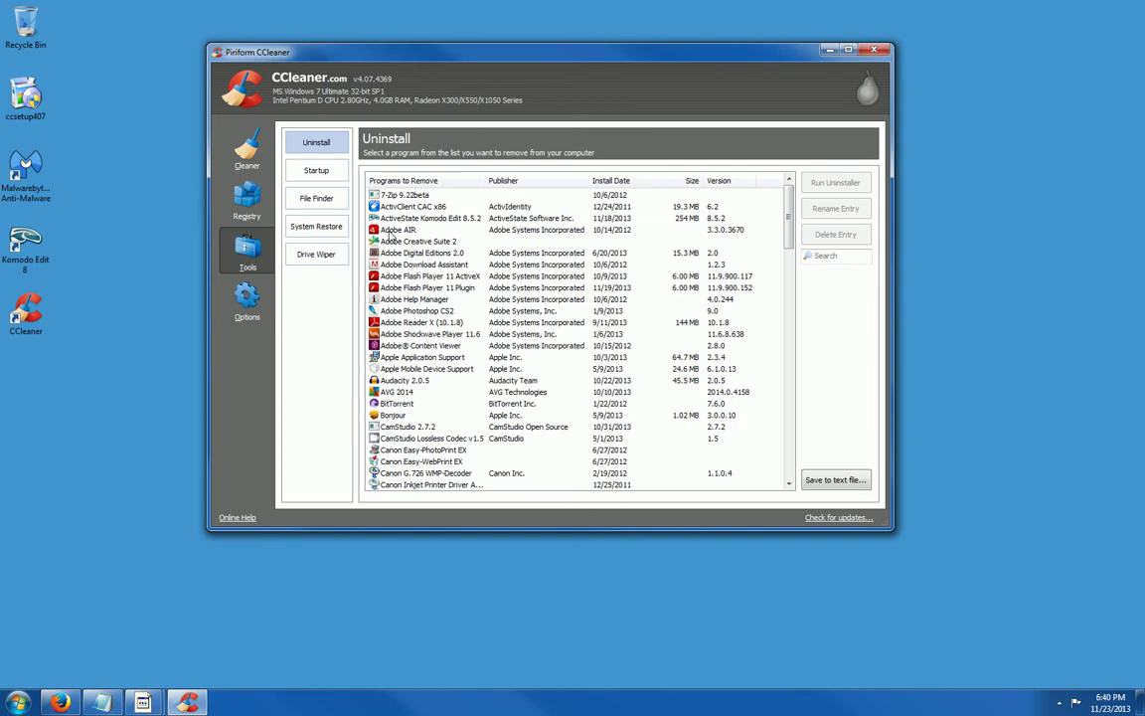
left_click(427, 218)
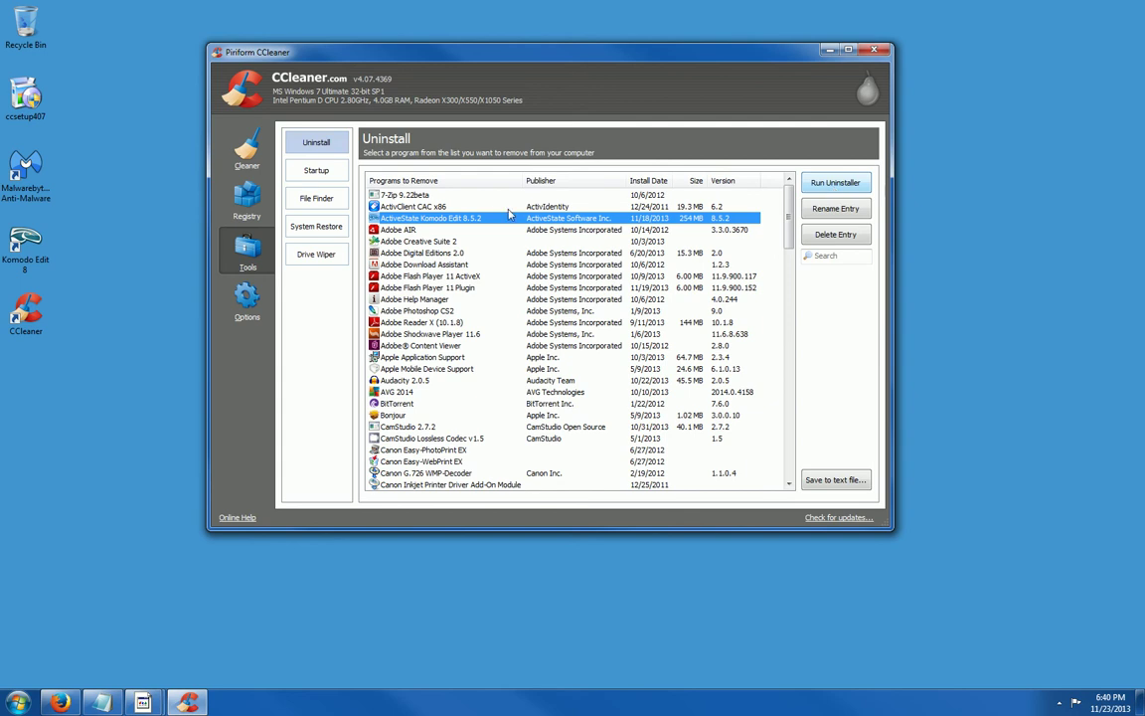
left_click(316, 171)
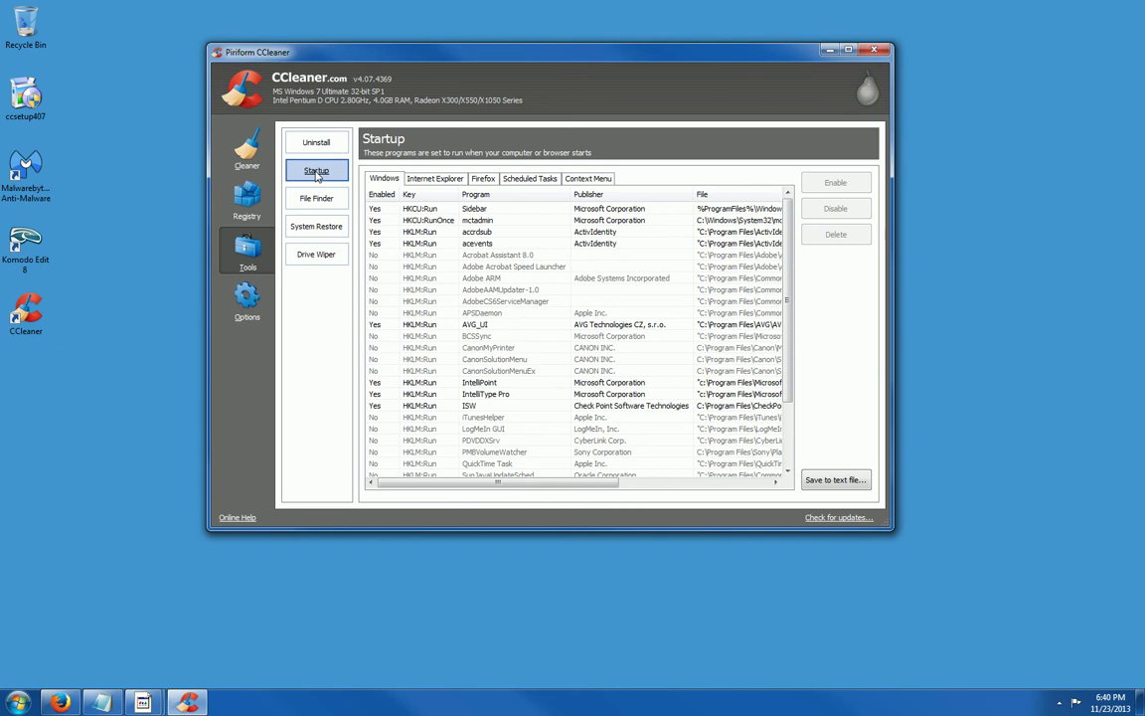
left_click(432, 220)
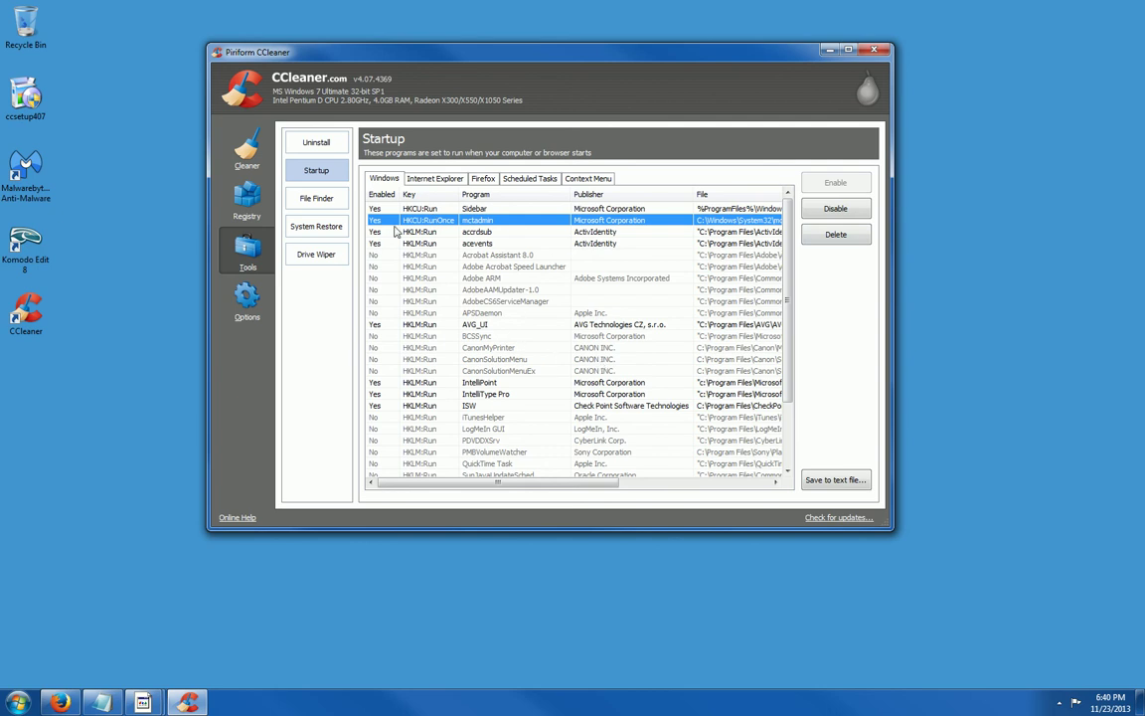
Examine the File Finder, System Restore and Drive Wiper tools, including the restore points and the drive choice for wiping.
left_click(318, 198)
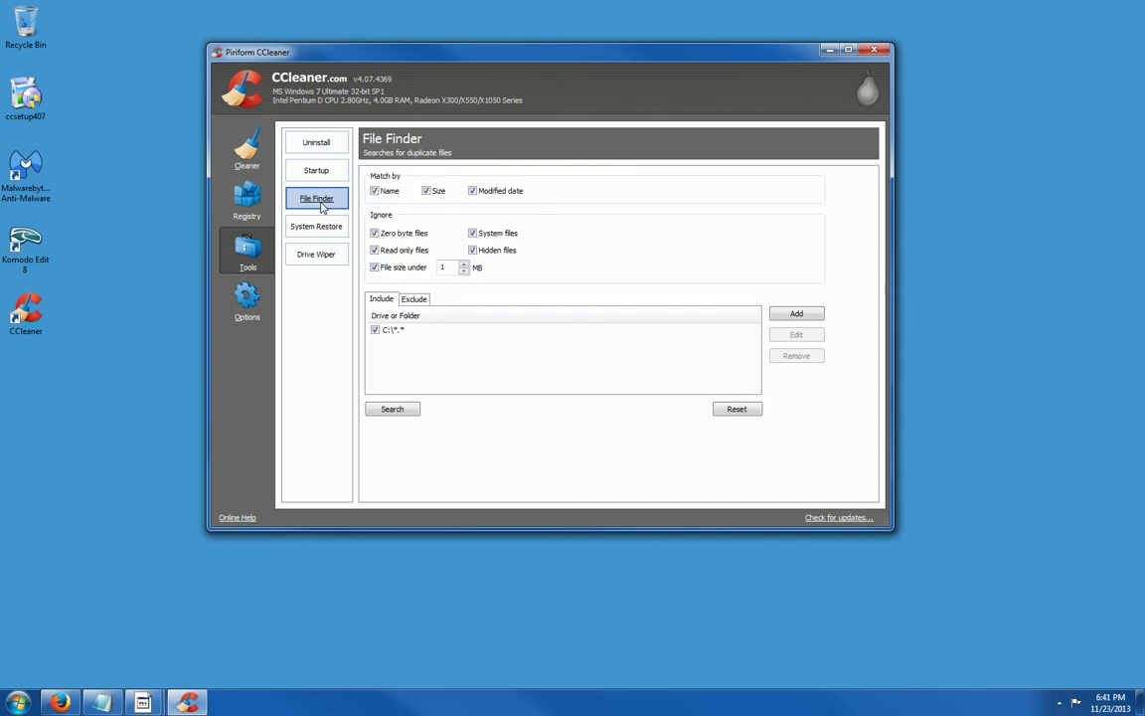
left_click(318, 228)
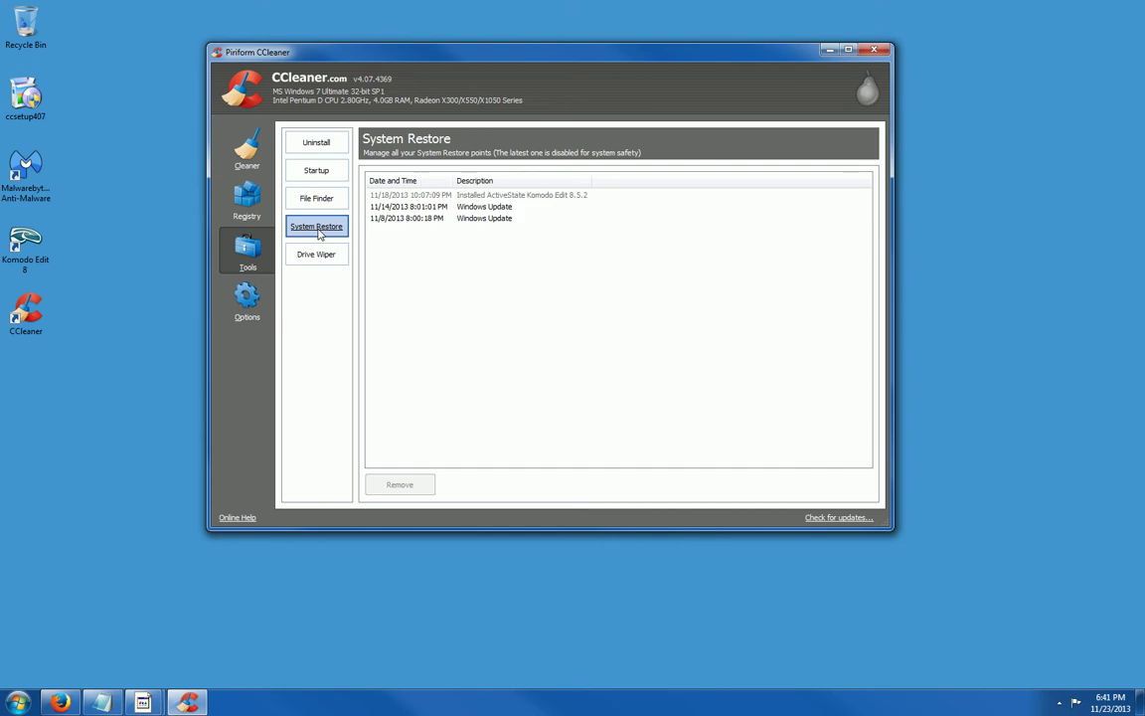
left_click(473, 219)
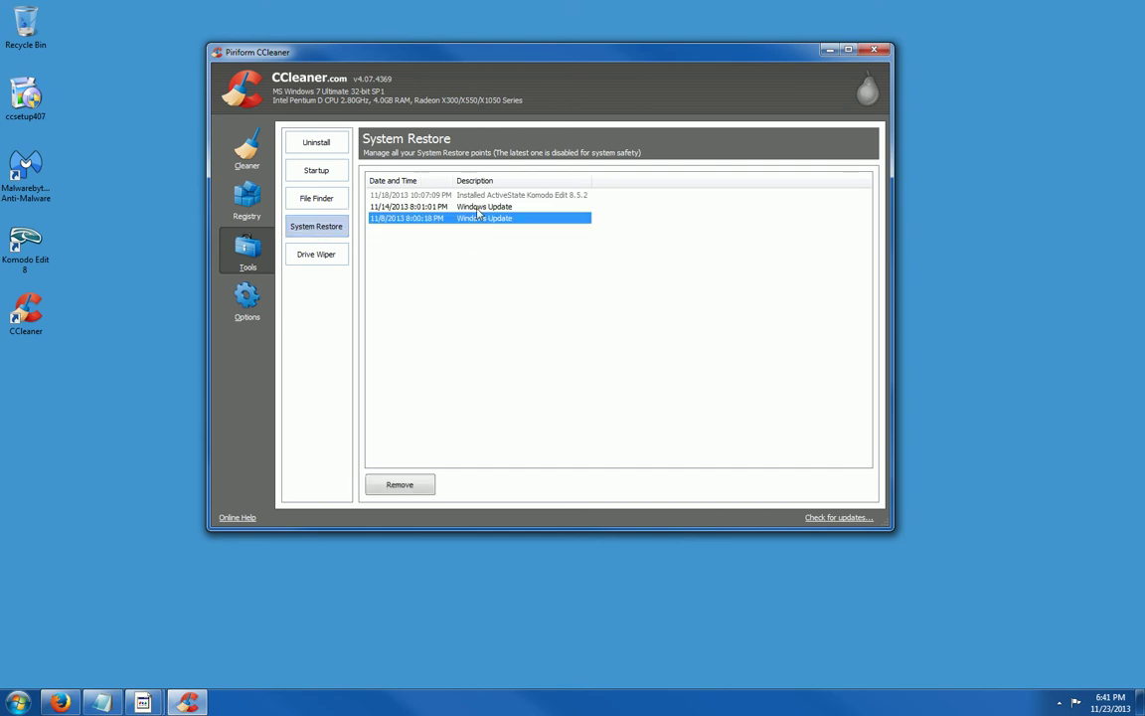
left_click(477, 207)
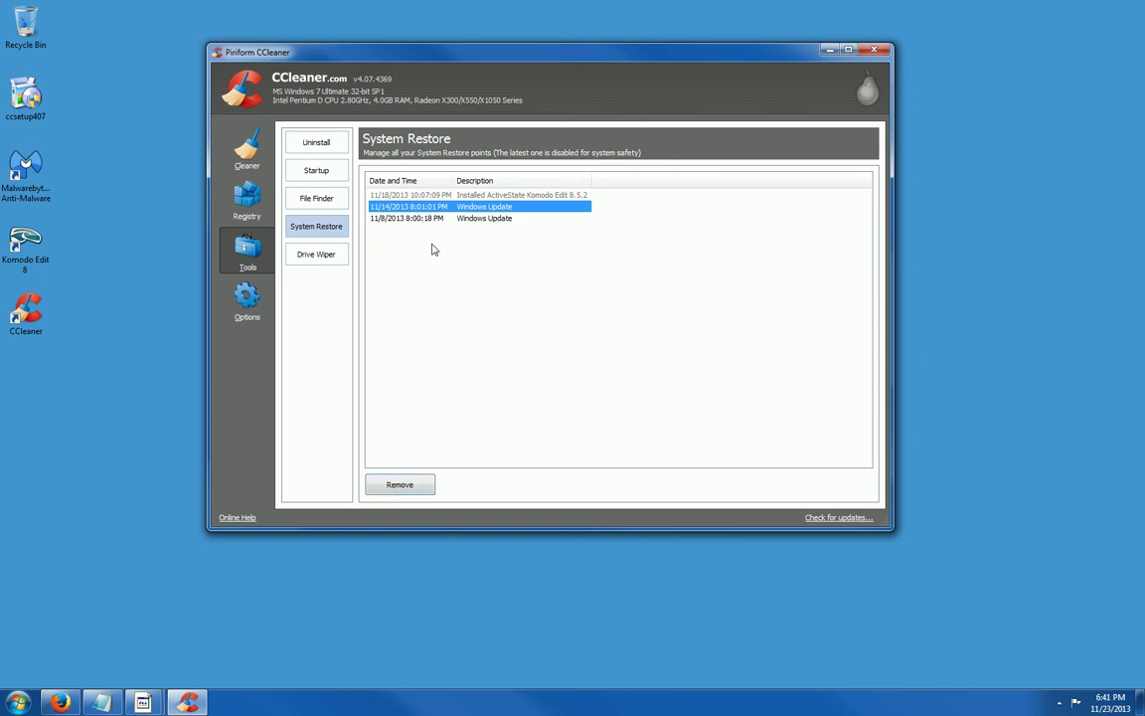
left_click(308, 258)
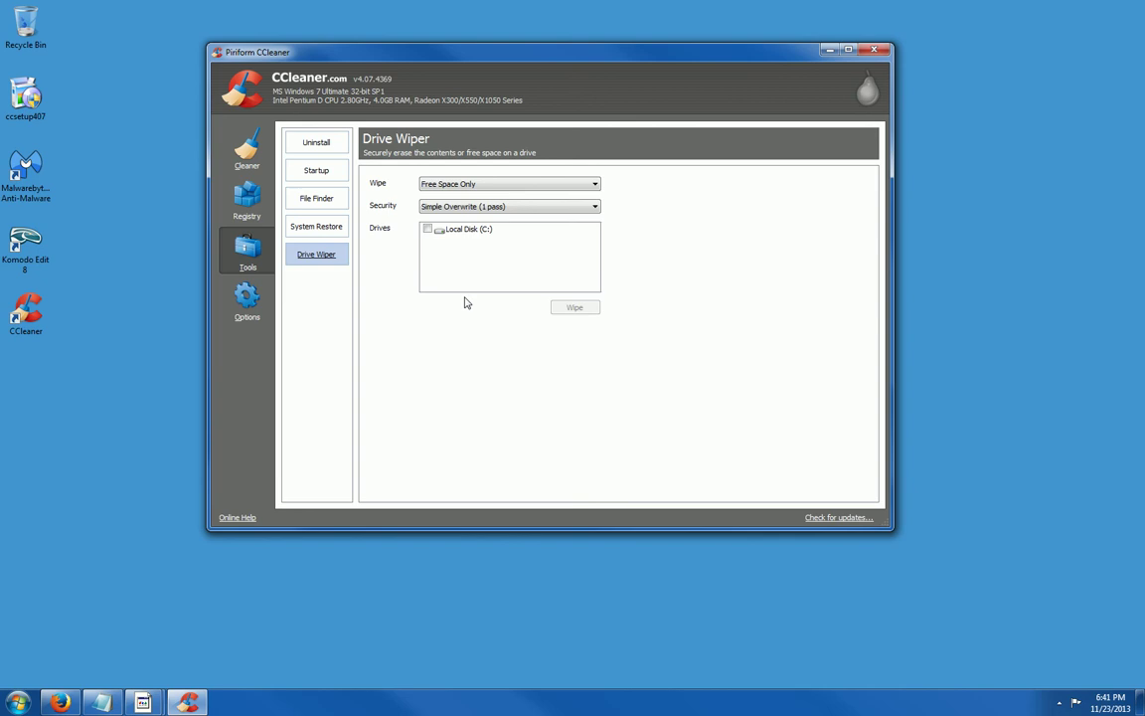
left_click(428, 230)
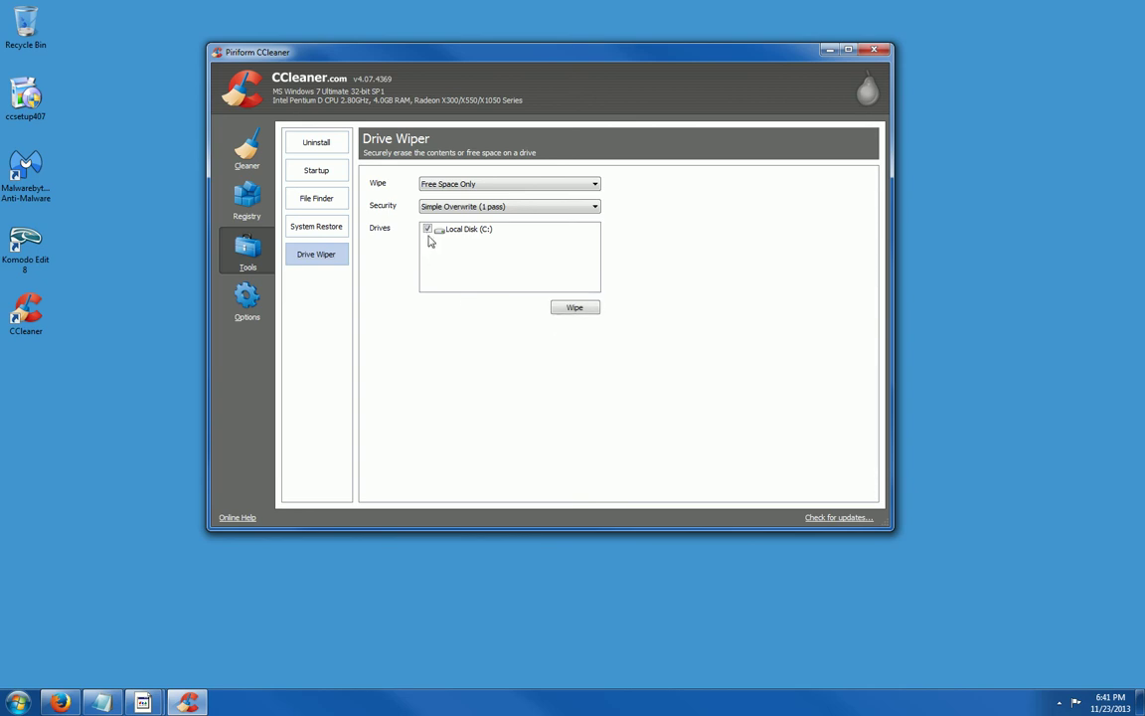
left_click(428, 230)
Review CCleaner's basic settings, including the option to run it when the computer starts.
left_click(250, 297)
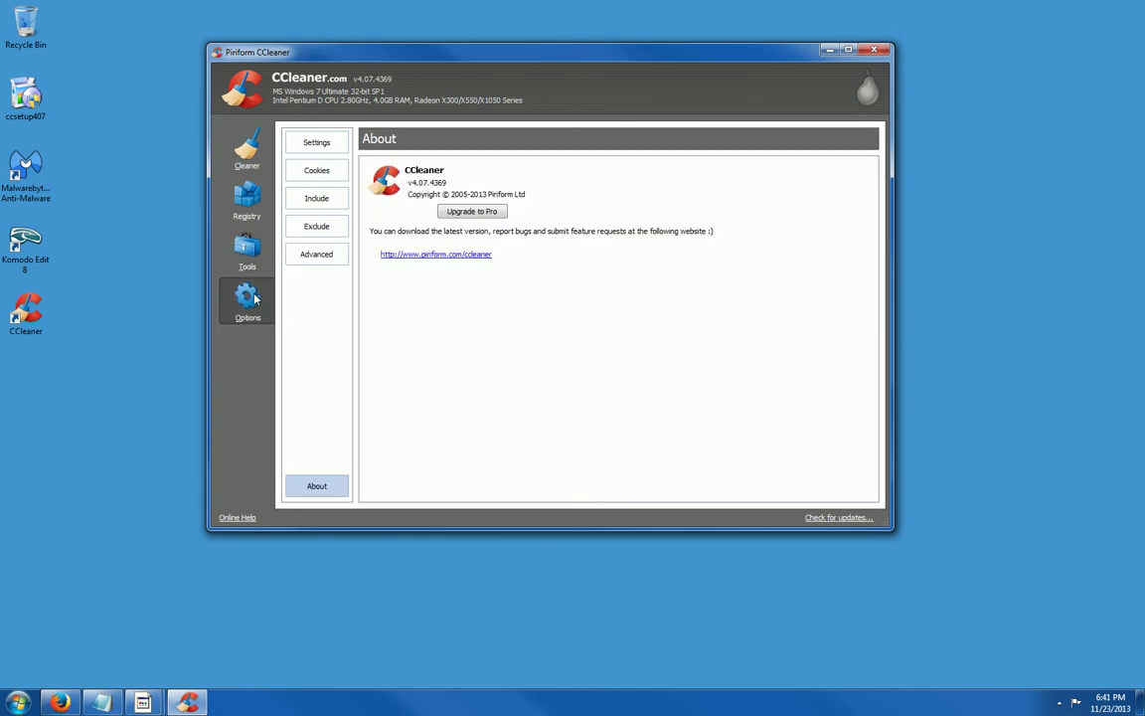
left_click(320, 146)
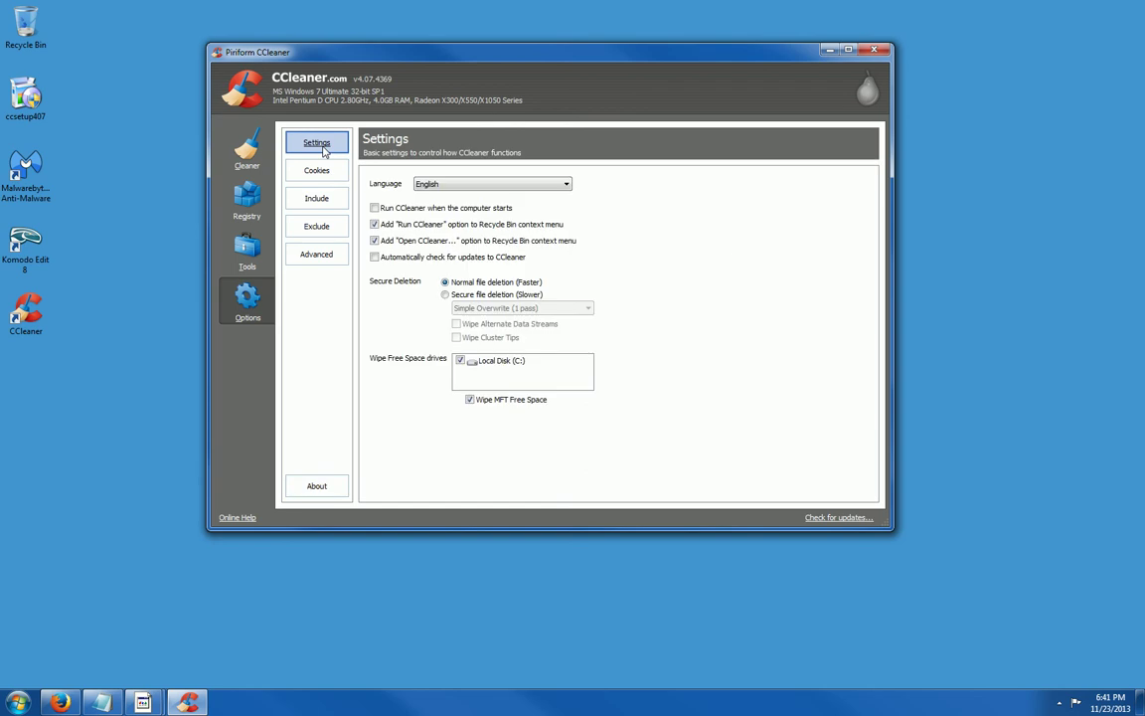
left_click(375, 209)
left_click(374, 209)
Add the wireshark.org cookie to the list of cookies to keep.
left_click(319, 172)
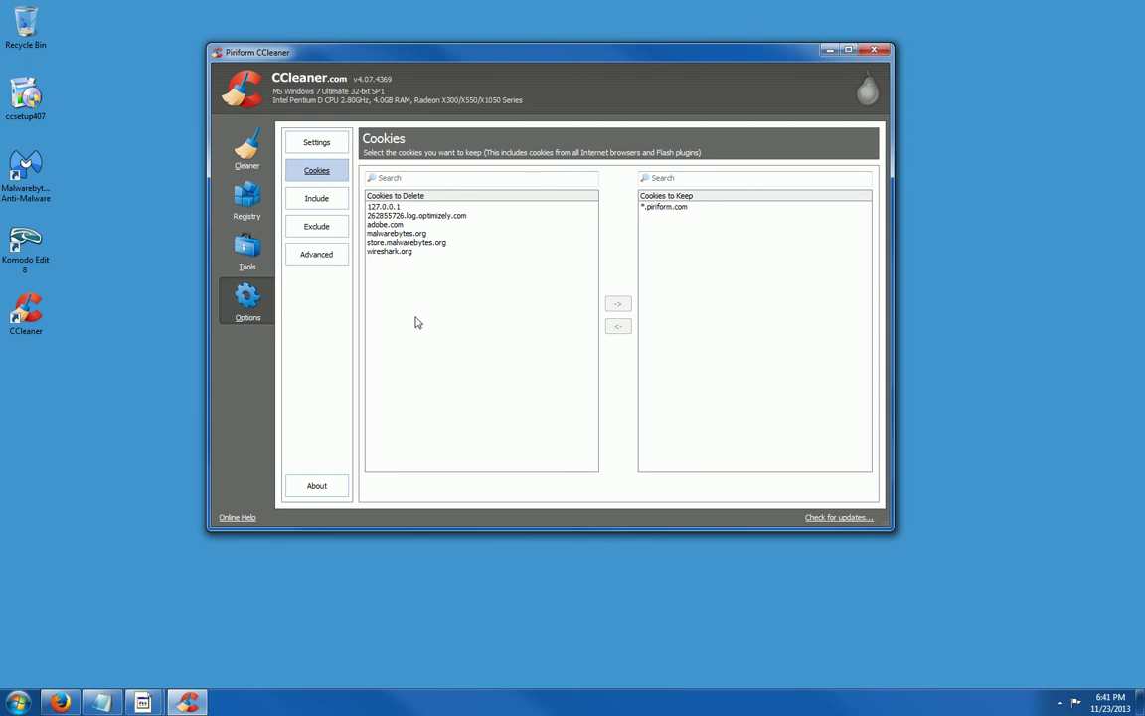
left_click(408, 215)
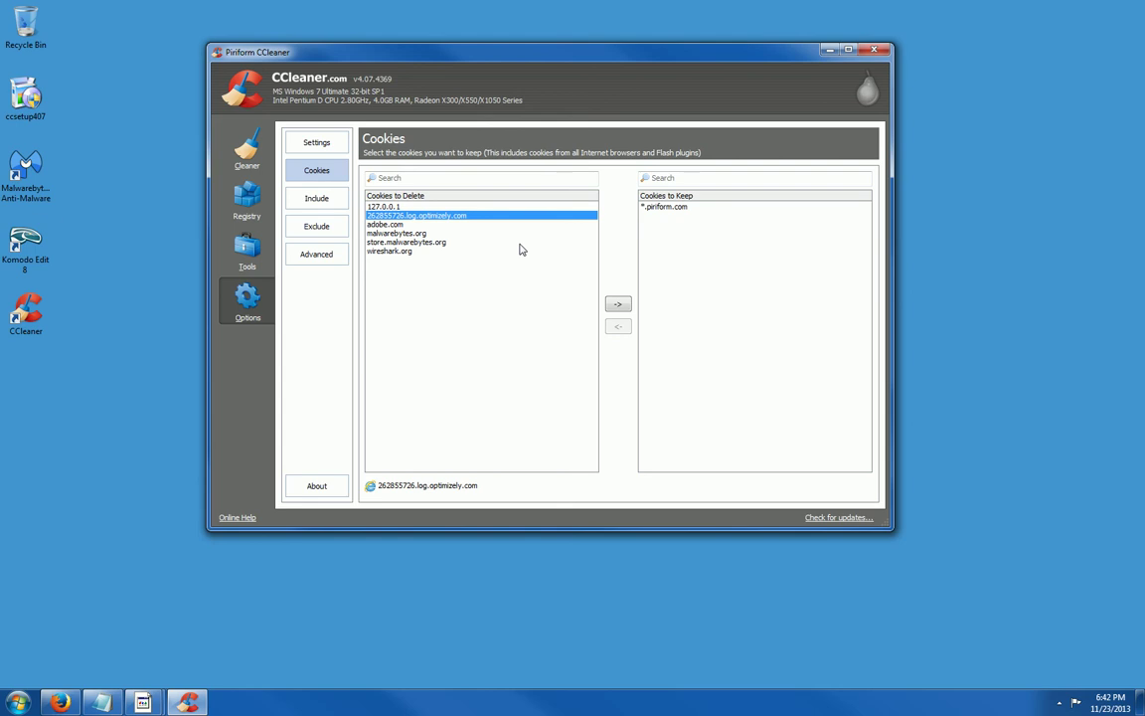
left_click(394, 252)
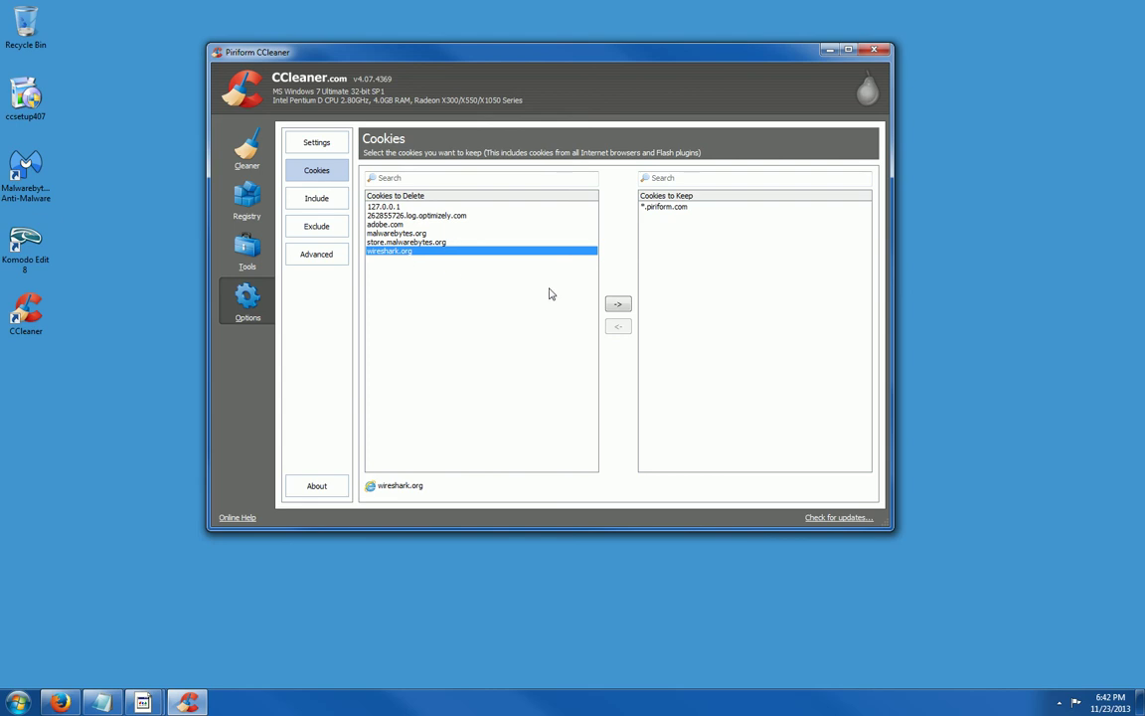
left_click(621, 307)
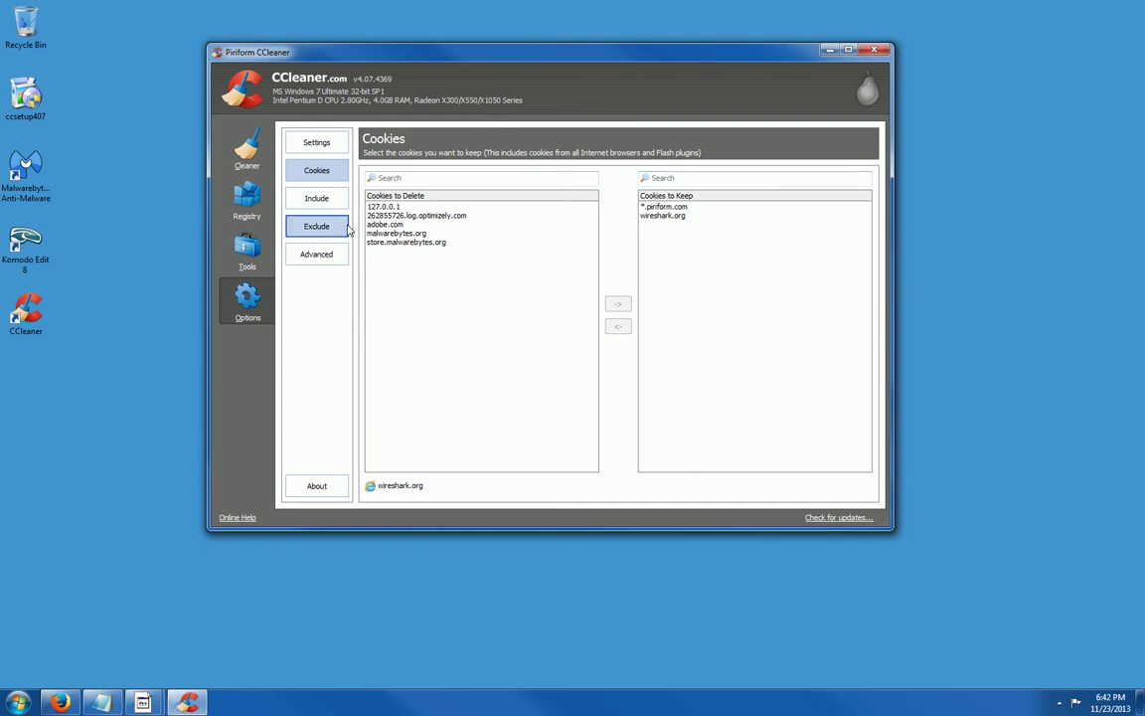
Review the Include and Exclude lists and the Advanced settings in CCleaner's options.
left_click(319, 202)
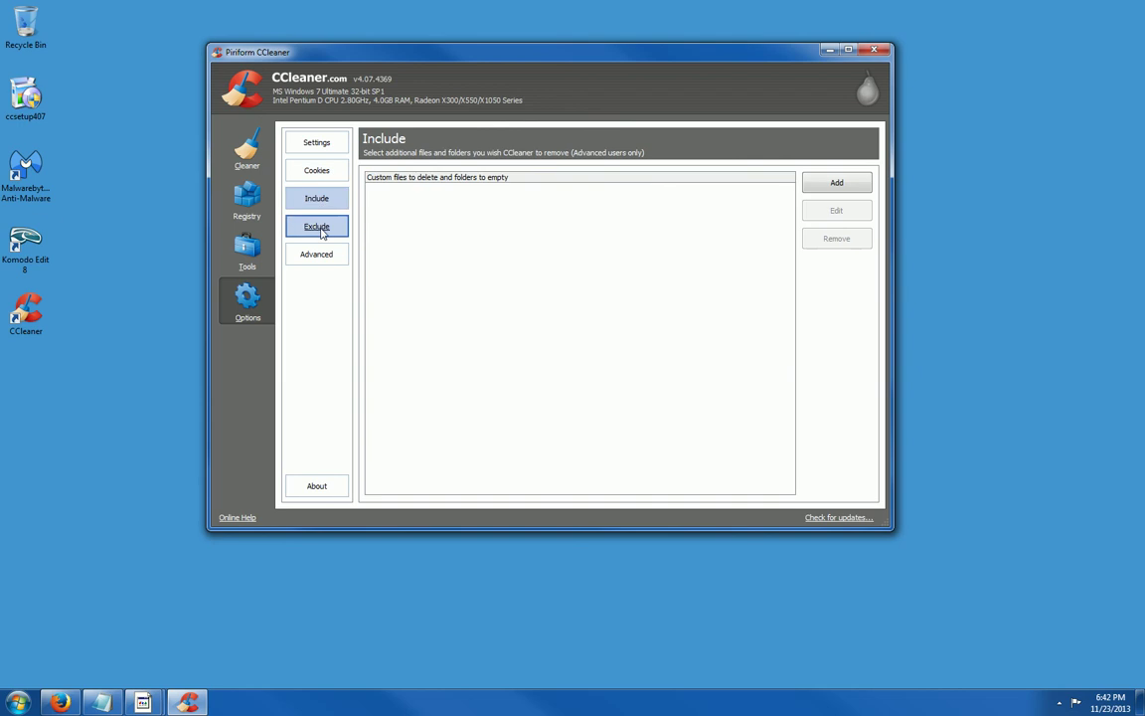
left_click(318, 227)
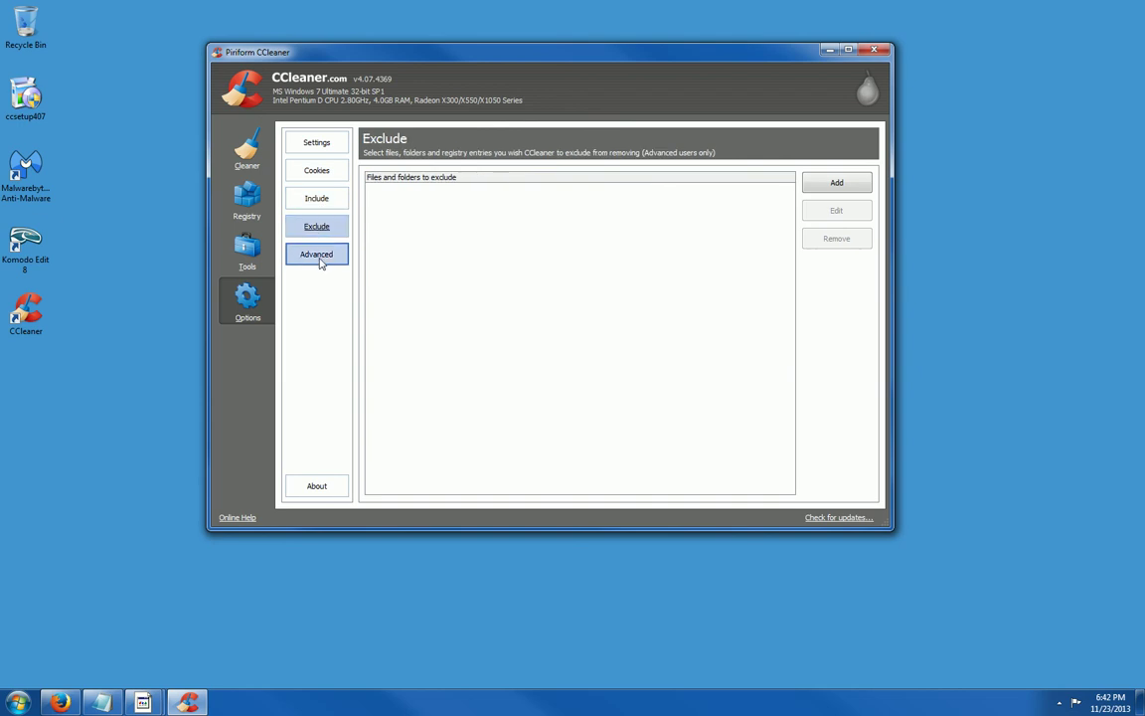
left_click(319, 255)
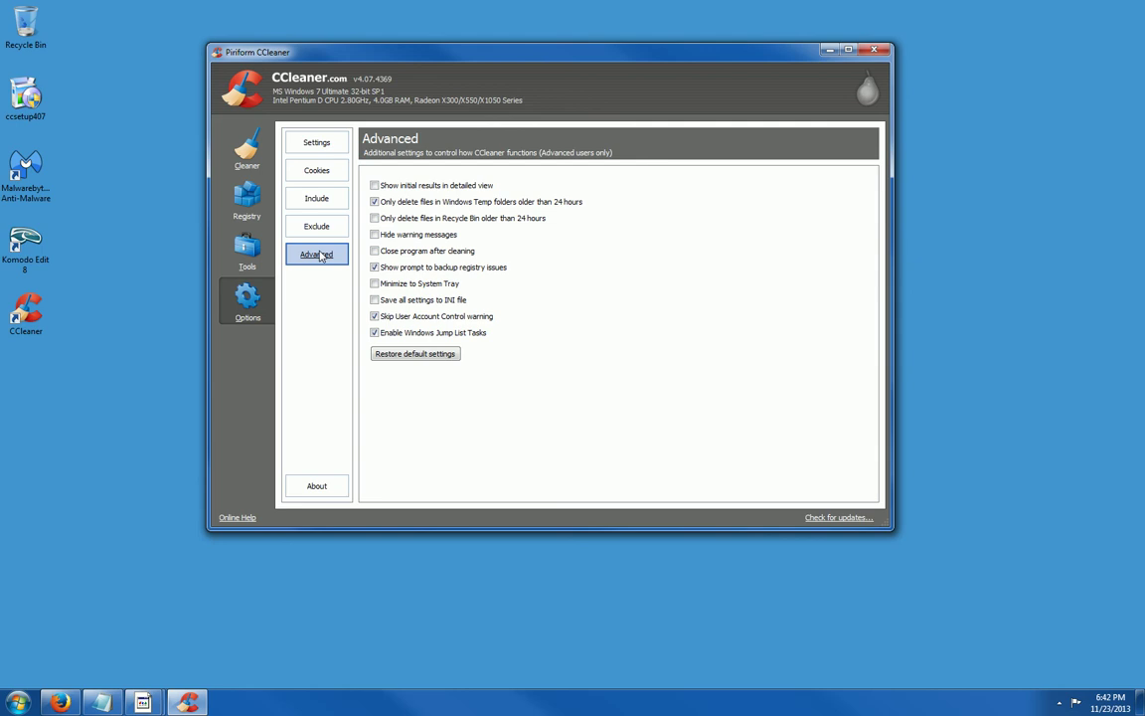
Analyze the system with the selected cleaning items, permanently delete the found files, and analyze again to check the cleanup.
left_click(248, 151)
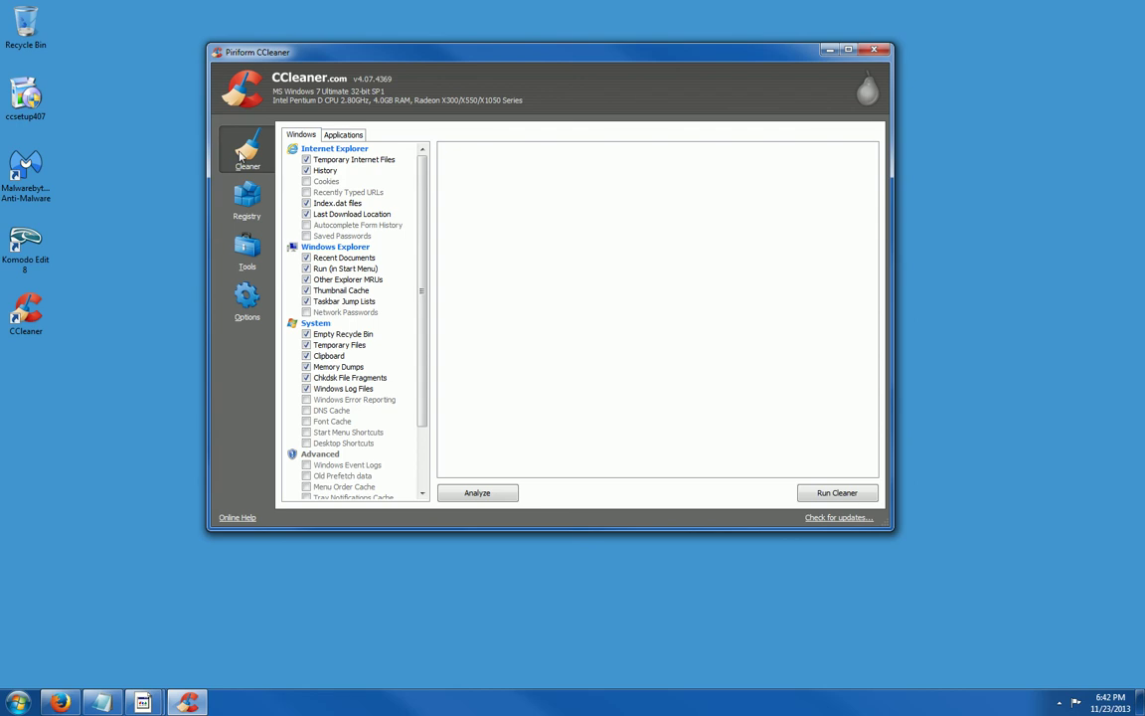
left_click(252, 201)
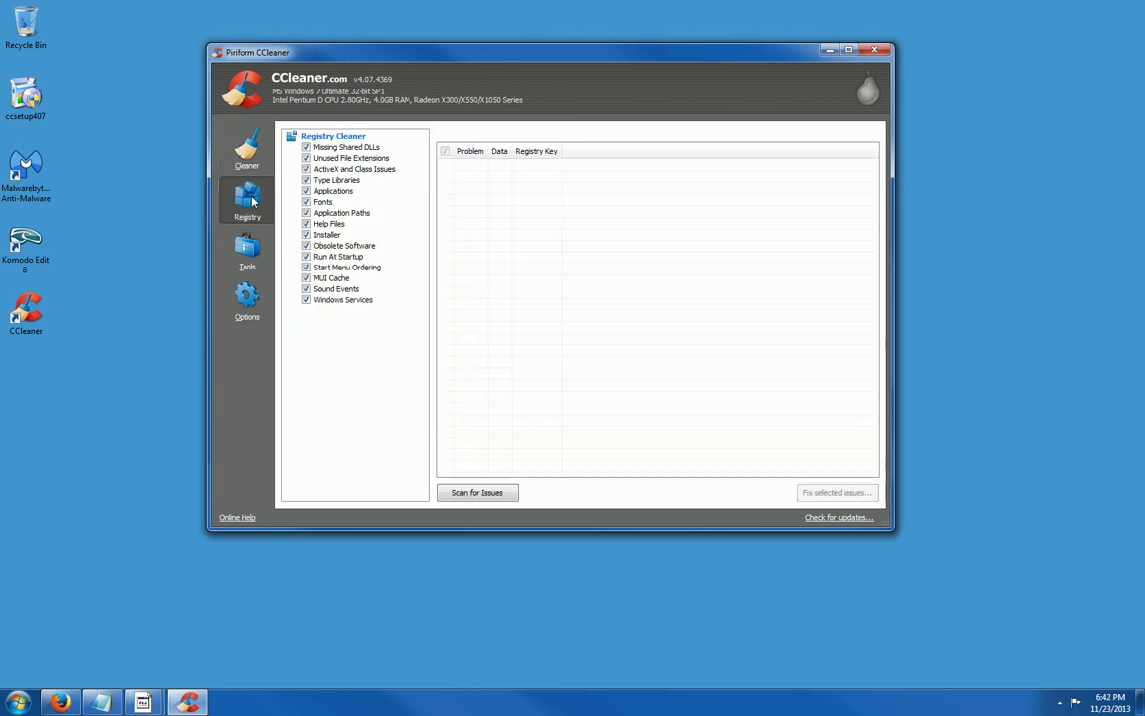
left_click(251, 154)
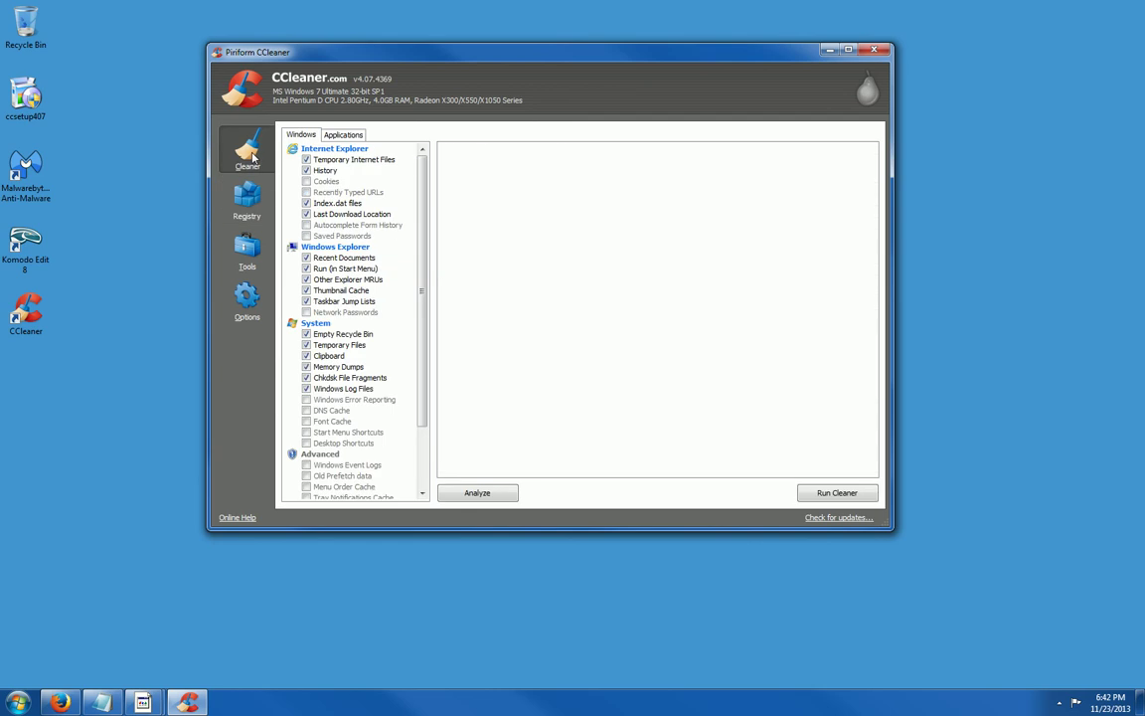
left_click(482, 494)
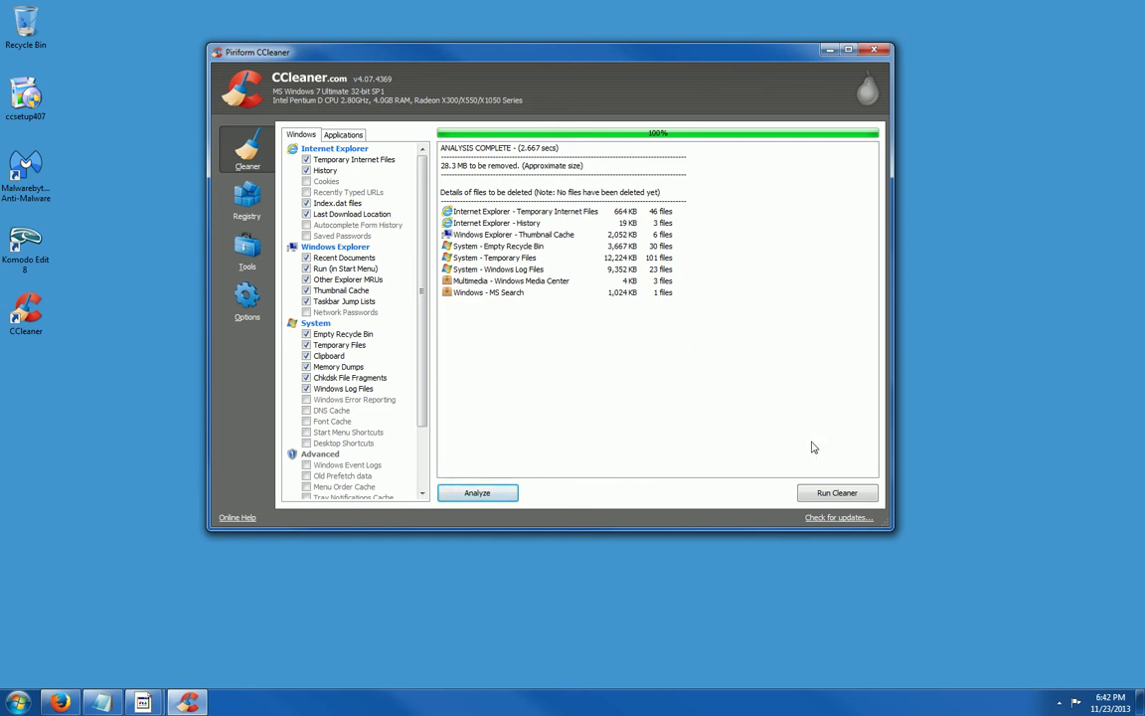
left_click(842, 499)
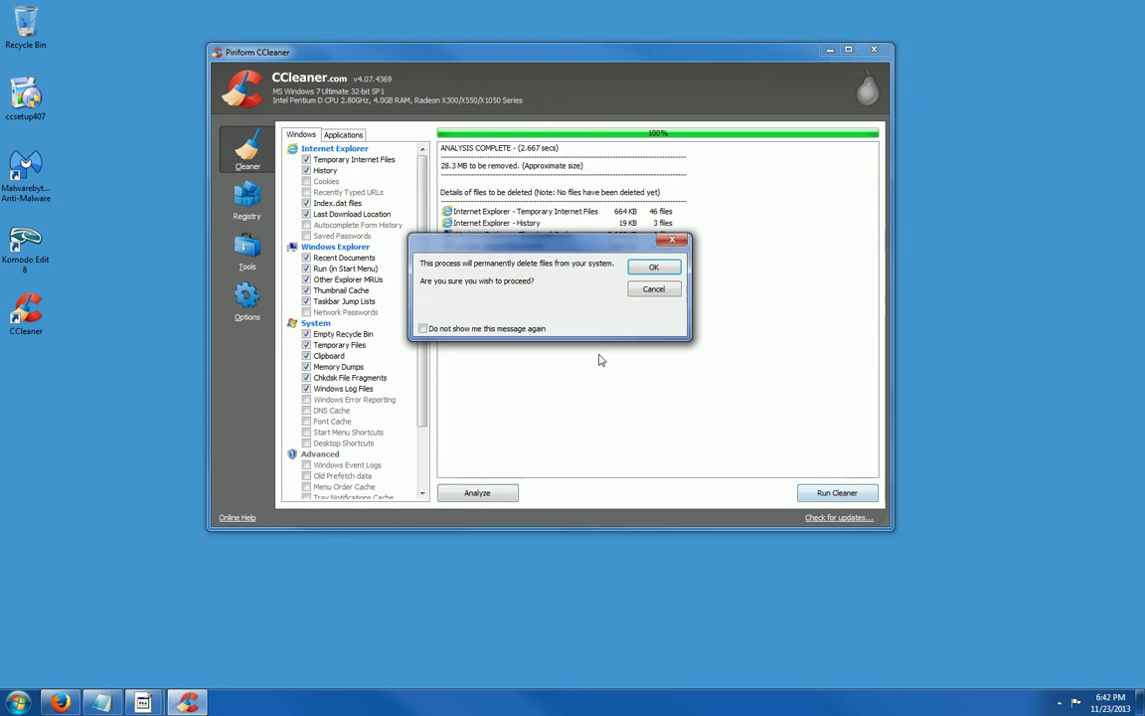
left_click(653, 265)
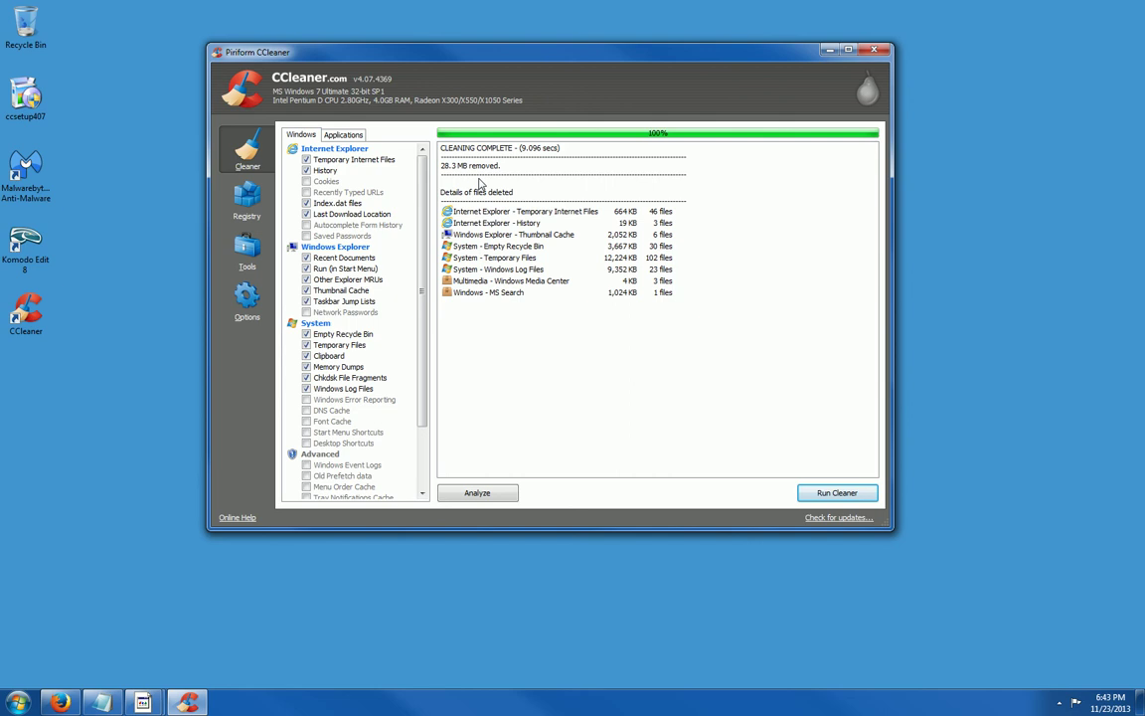
left_click(478, 493)
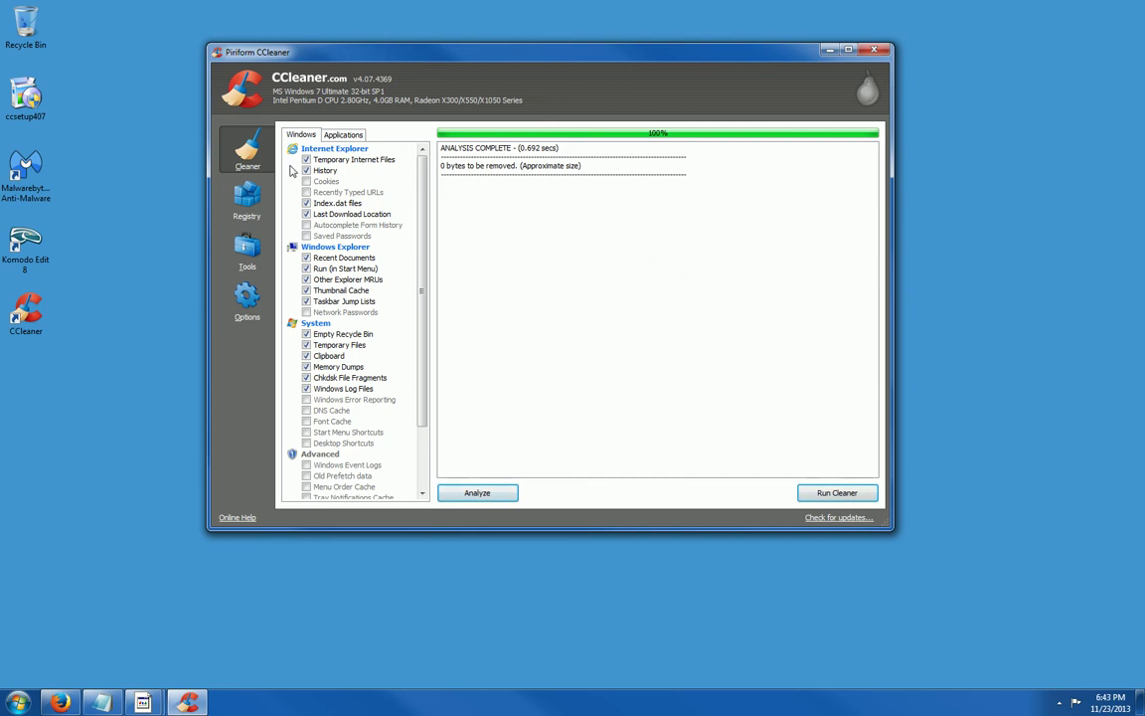
Scan the registry for issues in all categories and save a .reg backup of the changes to the Documents library.
left_click(248, 200)
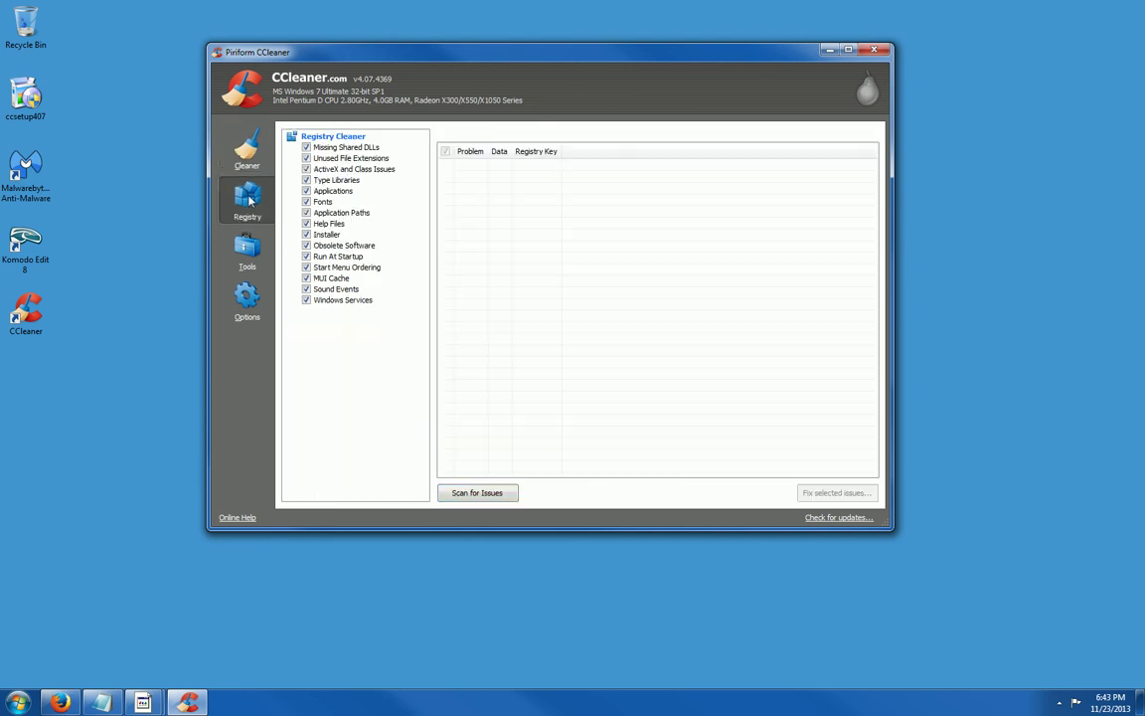
left_click(476, 497)
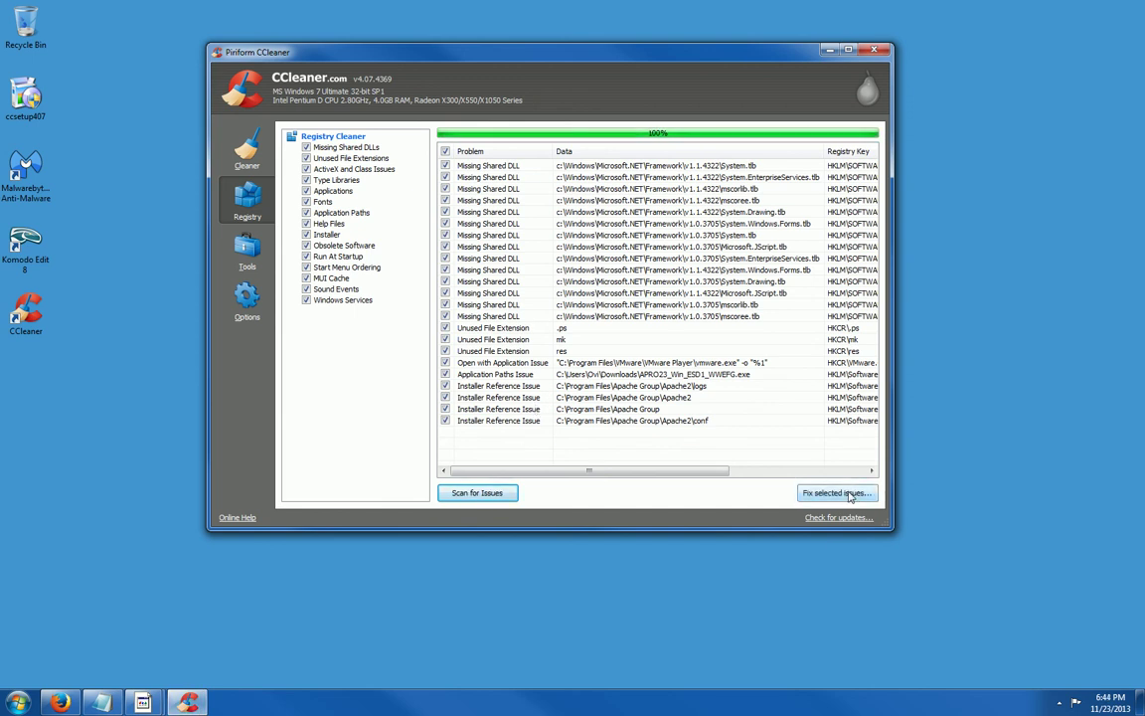
left_click(837, 494)
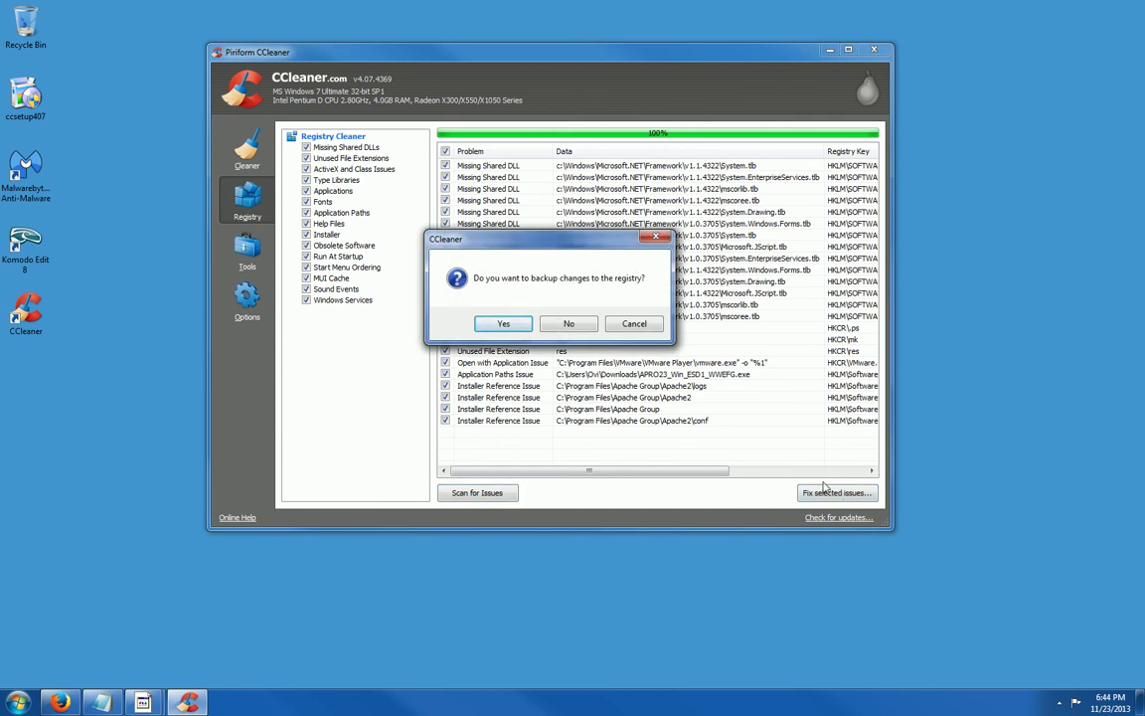
left_click(503, 330)
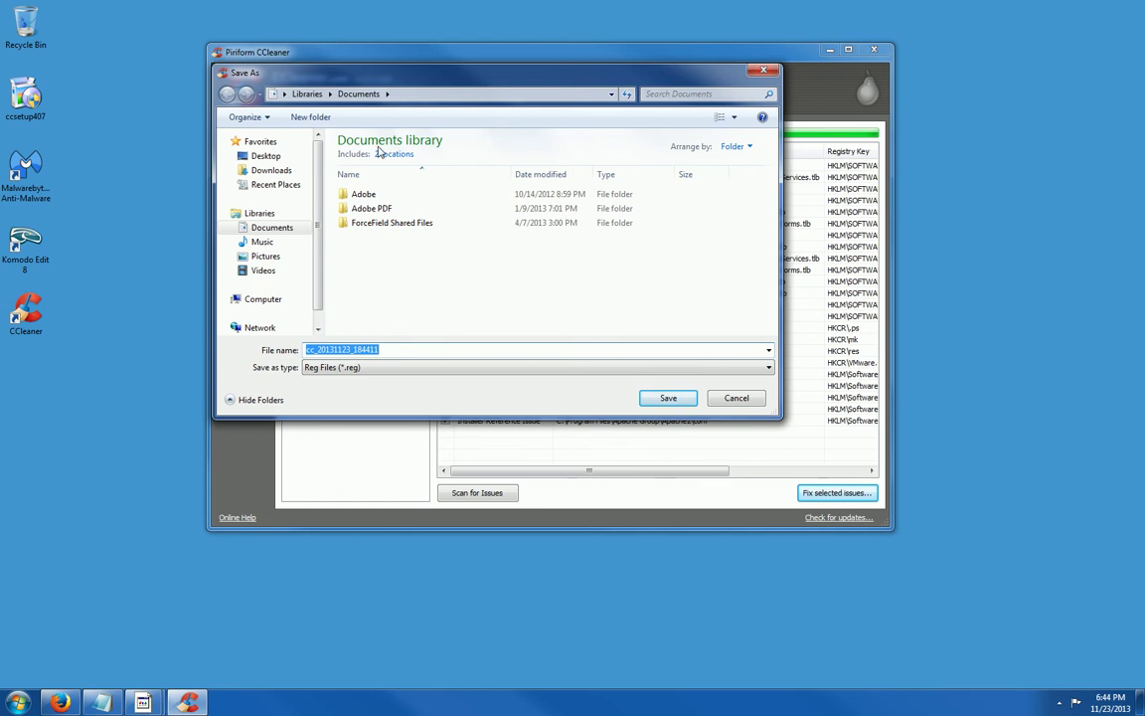
left_click(668, 400)
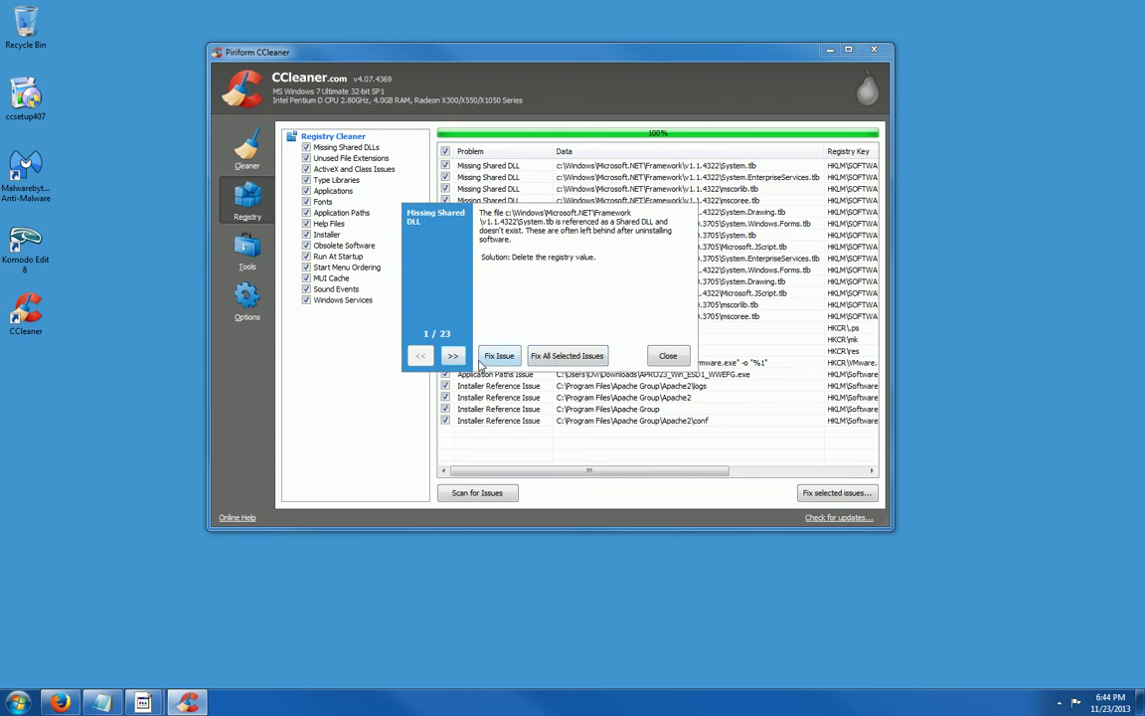
Fix all selected registry issues and close the issue details.
left_click(567, 356)
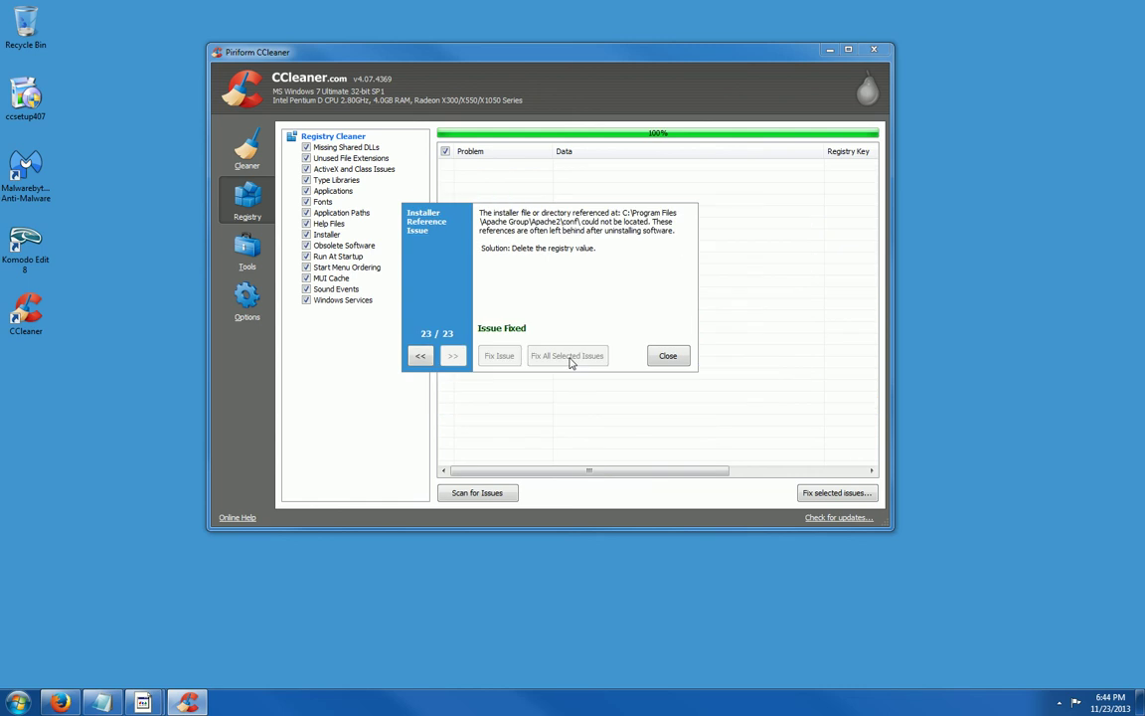
left_click(666, 355)
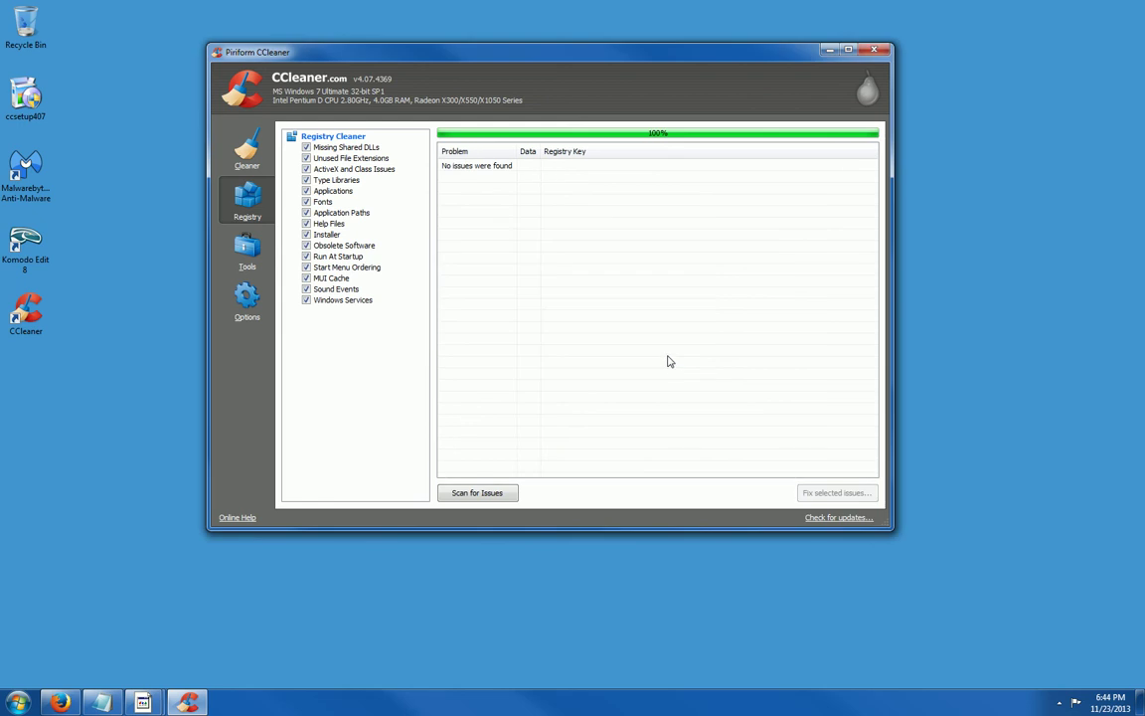
left_click_drag(577, 50, 580, 34)
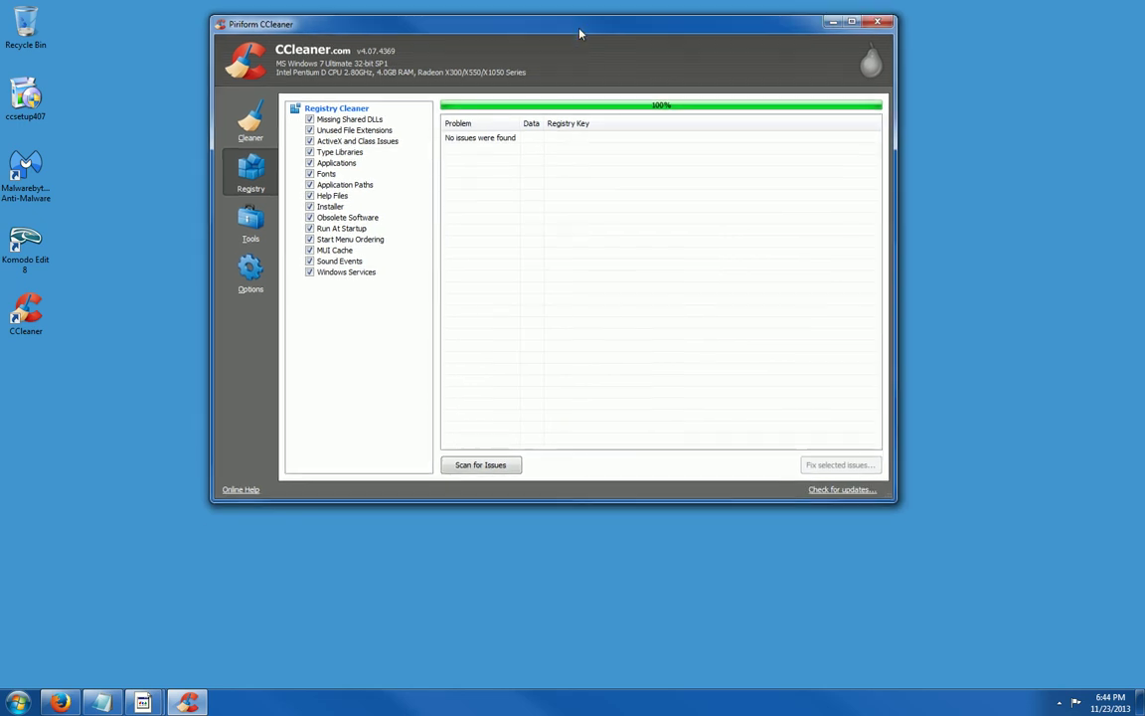